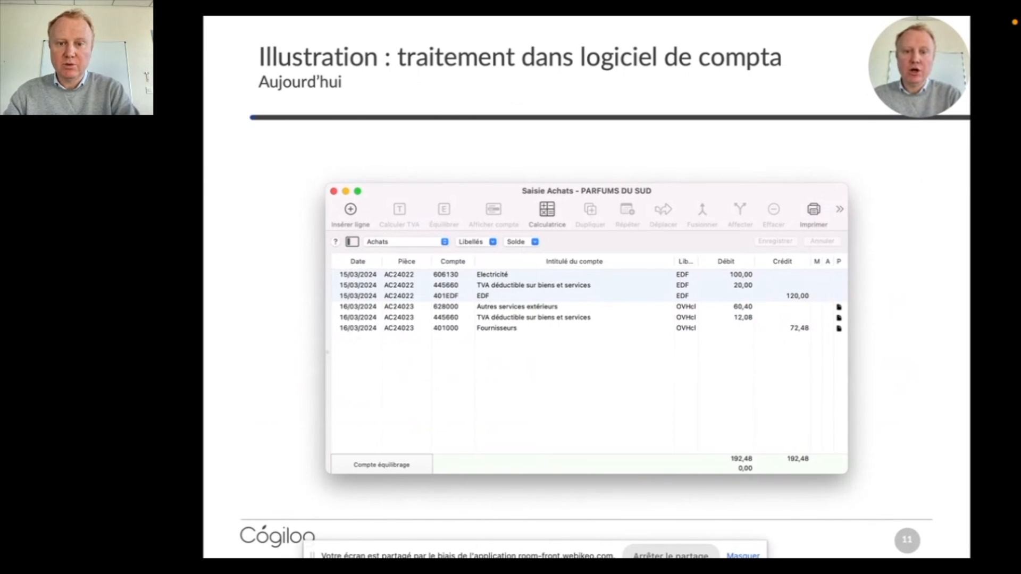
Advance through the two "Demain" accounting illustration slides, end the slide show and switch to COGILOG Compta.
key("Right")
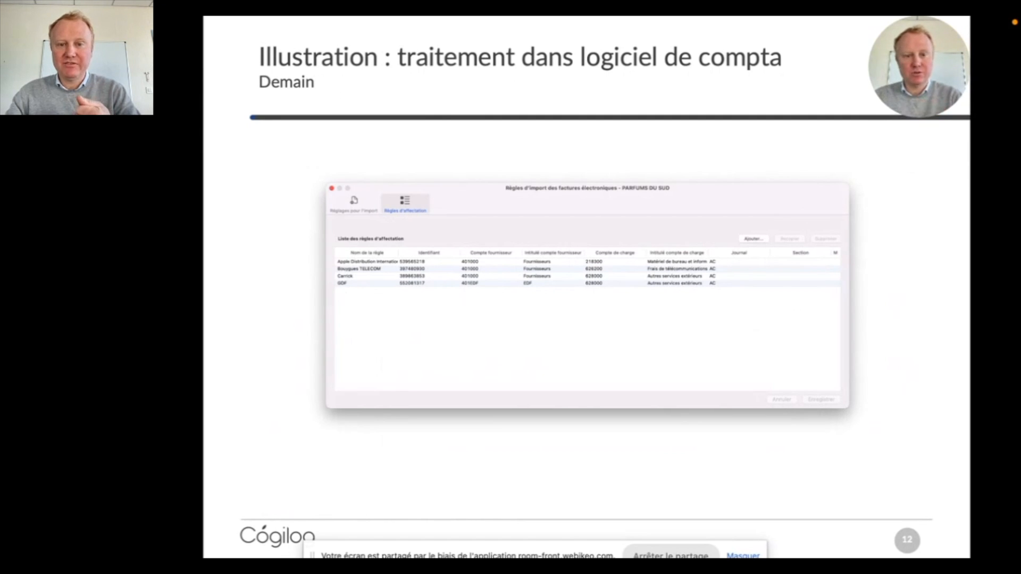
key("Right")
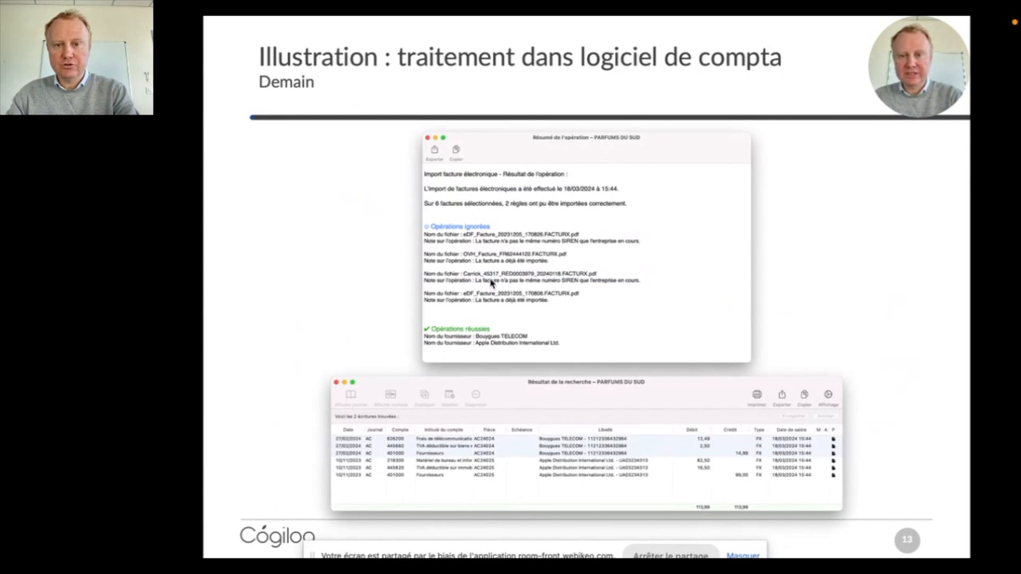
key("Escape")
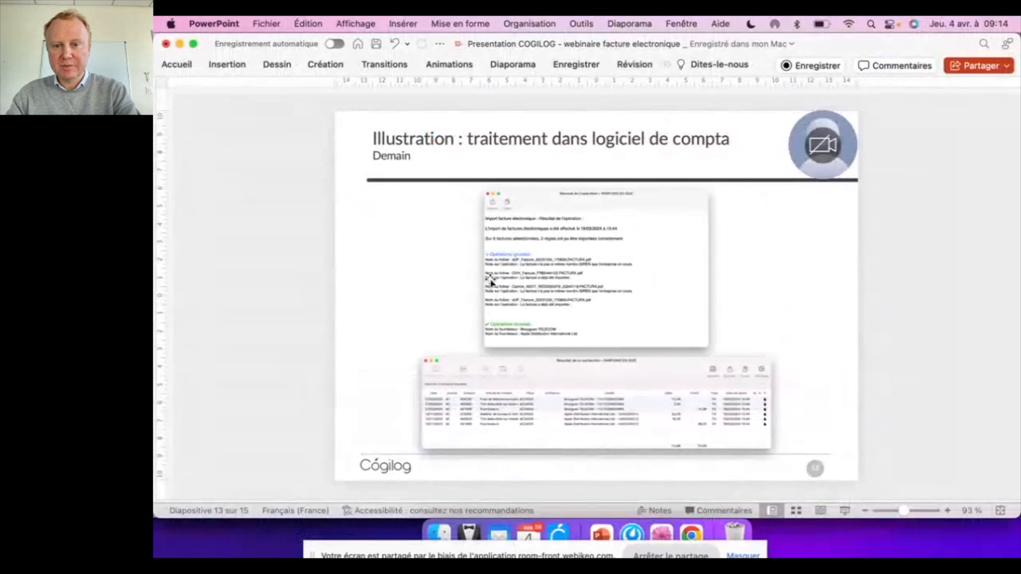
left_click(662, 534)
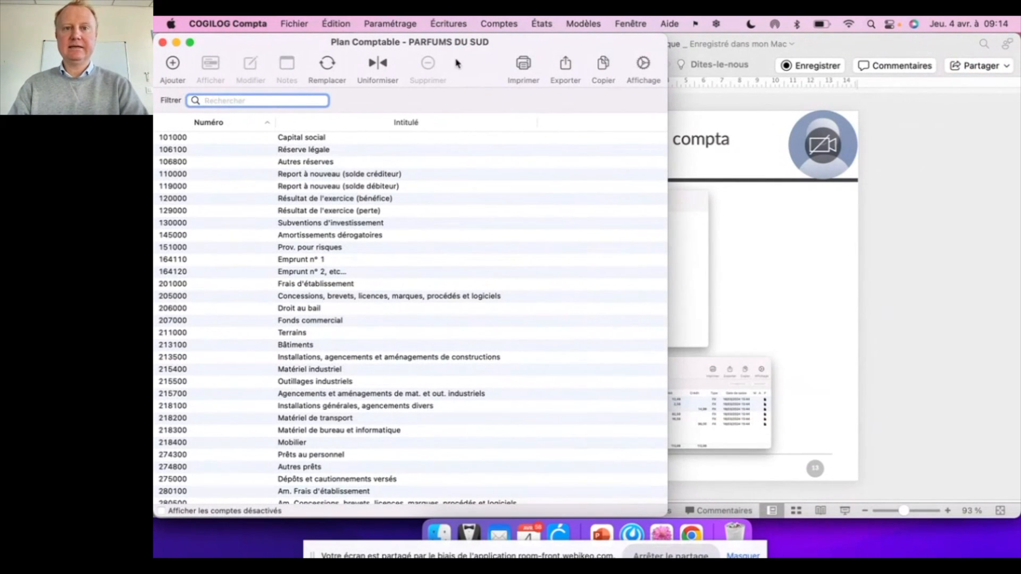
Open journal entry input for the Achats journal and expand its window to full screen.
left_click(448, 24)
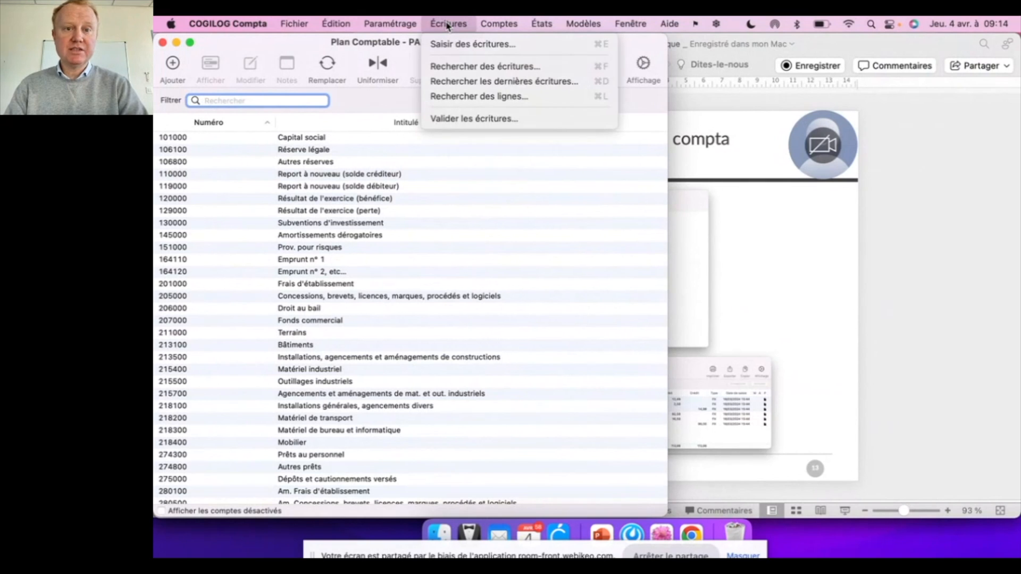
left_click(455, 44)
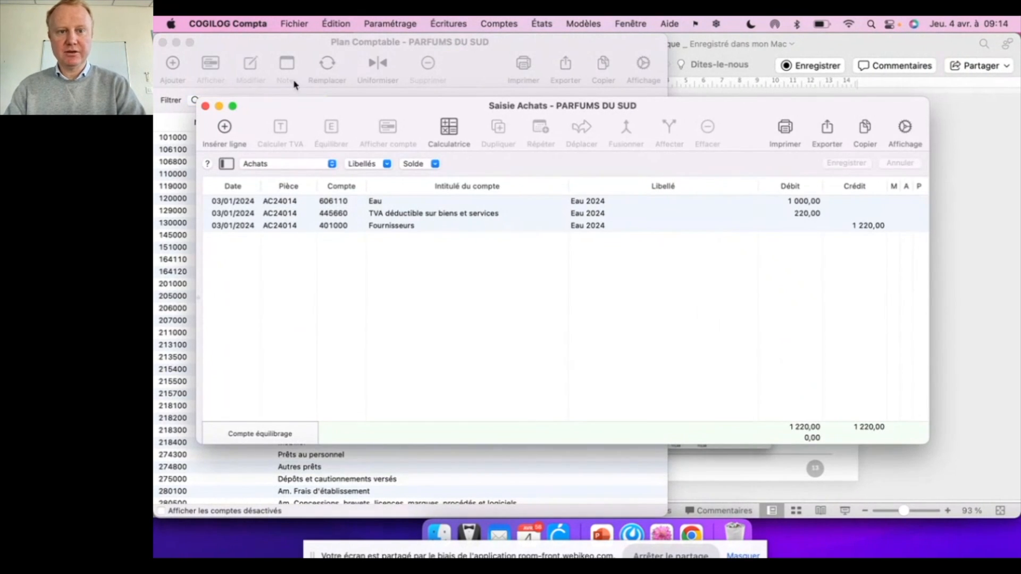
left_click(232, 107)
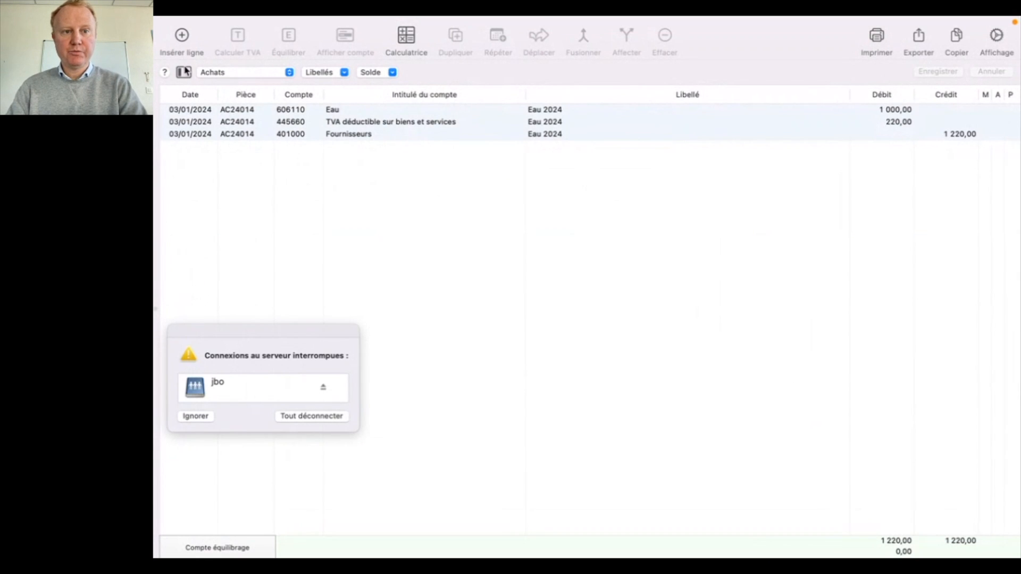
Insert a new line in the Achats journal and assign it account 606120 Gaz.
left_click(181, 36)
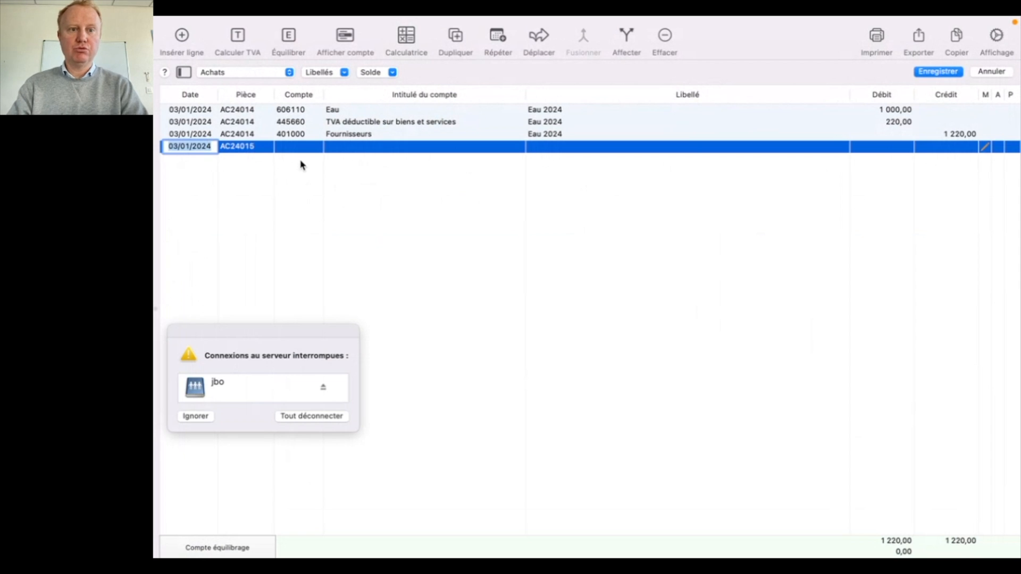
key("Tab")
key("Tab")
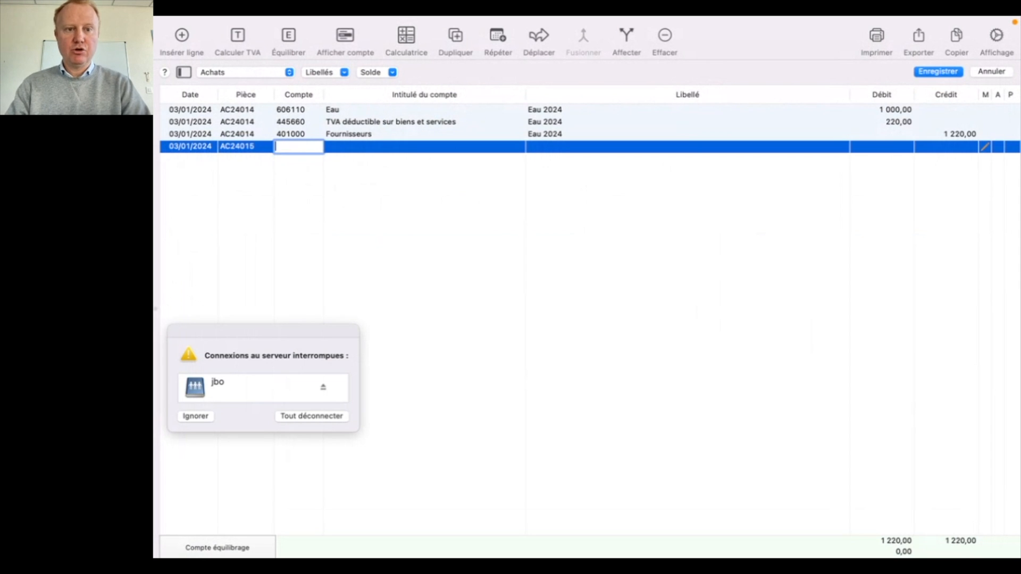
type("60")
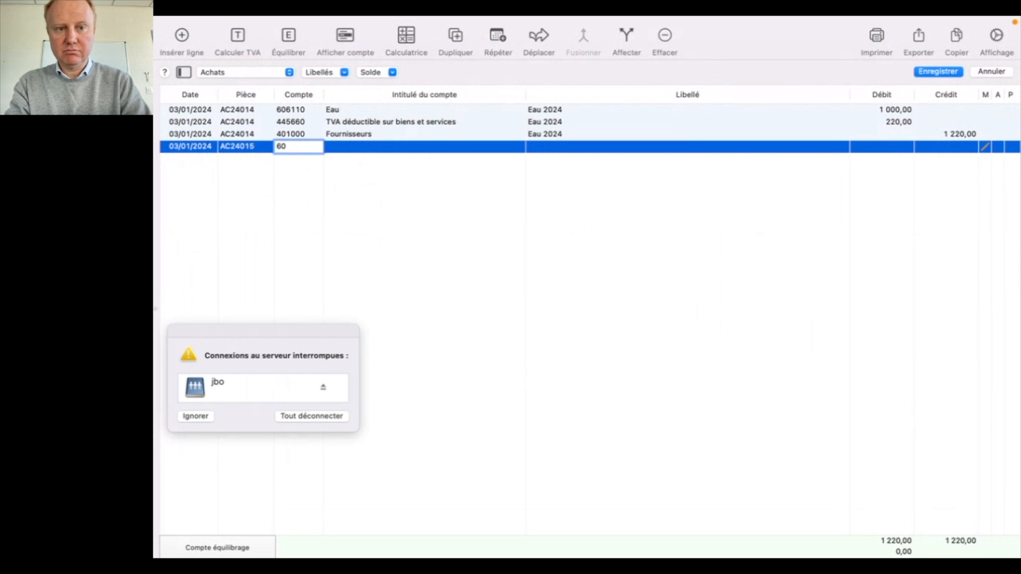
key("Tab")
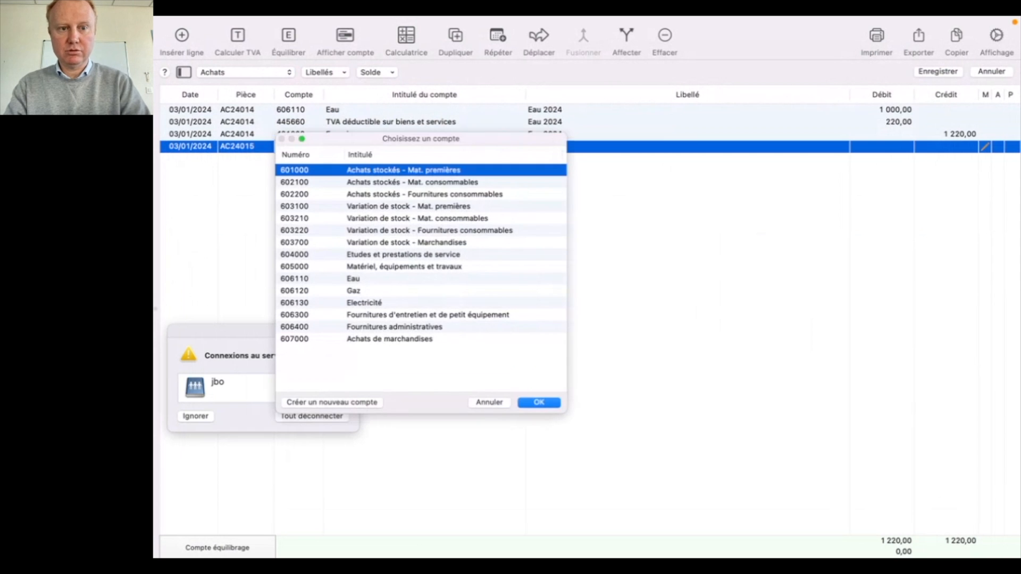
left_click(341, 291)
double_click(341, 292)
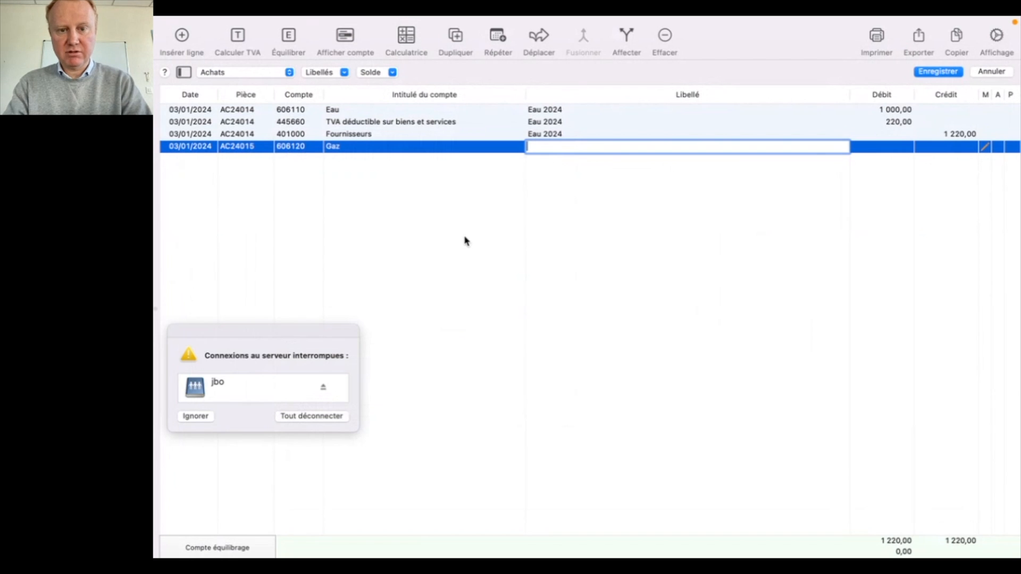
Label the gas line "Facture GDF 1234" and enter a debit of 100.
type("Facture ")
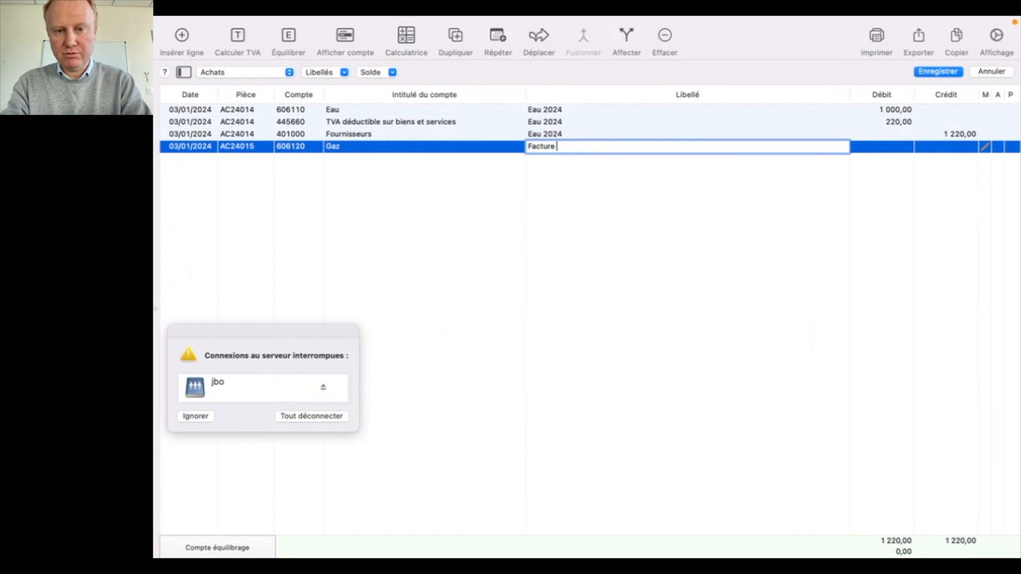
type("GDF 1234")
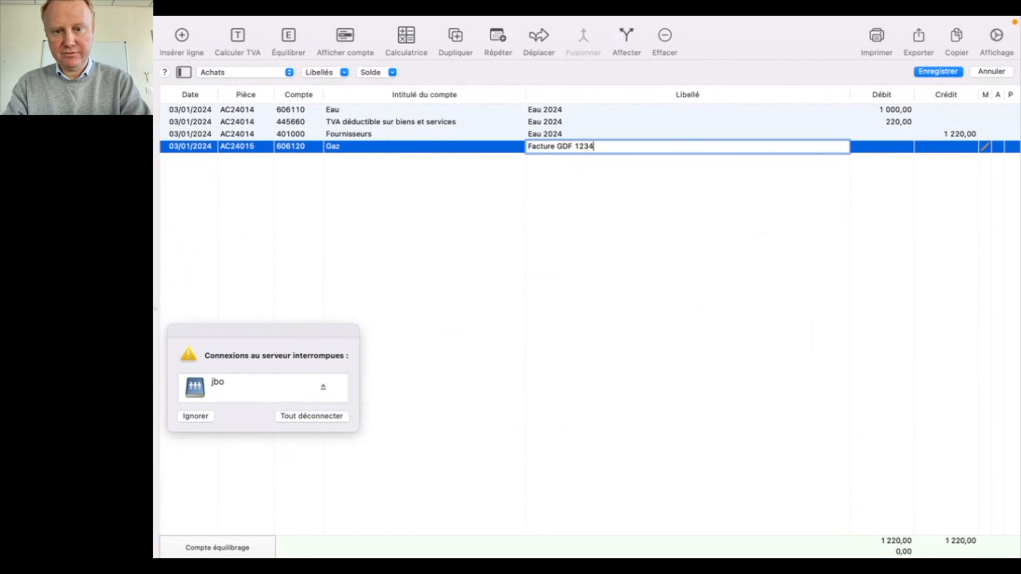
key("Tab")
type("100")
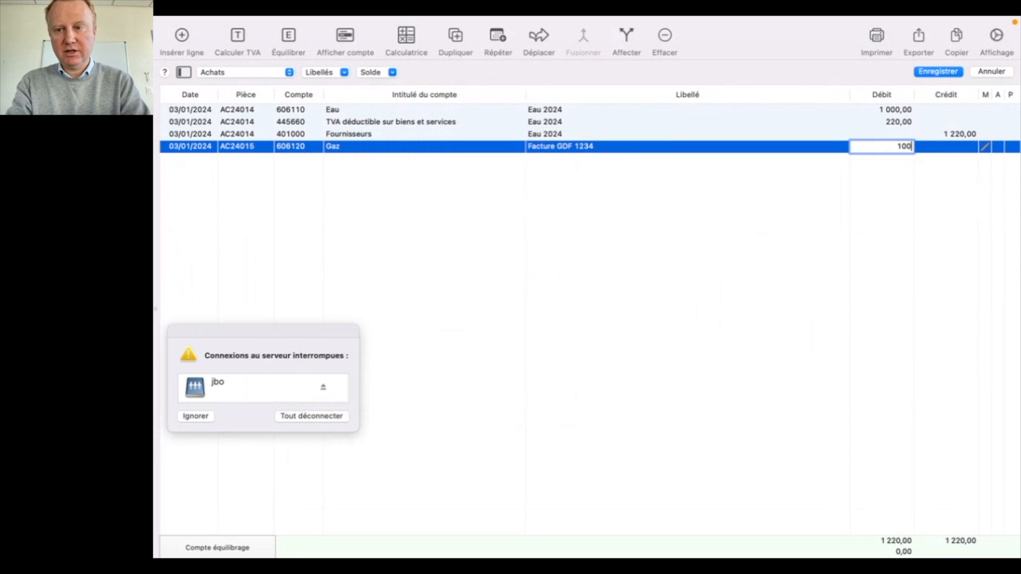
key("Return")
Calculate the deductible VAT line for the GDF invoice and balance the entry with supplier account 401GDF.
key("t")
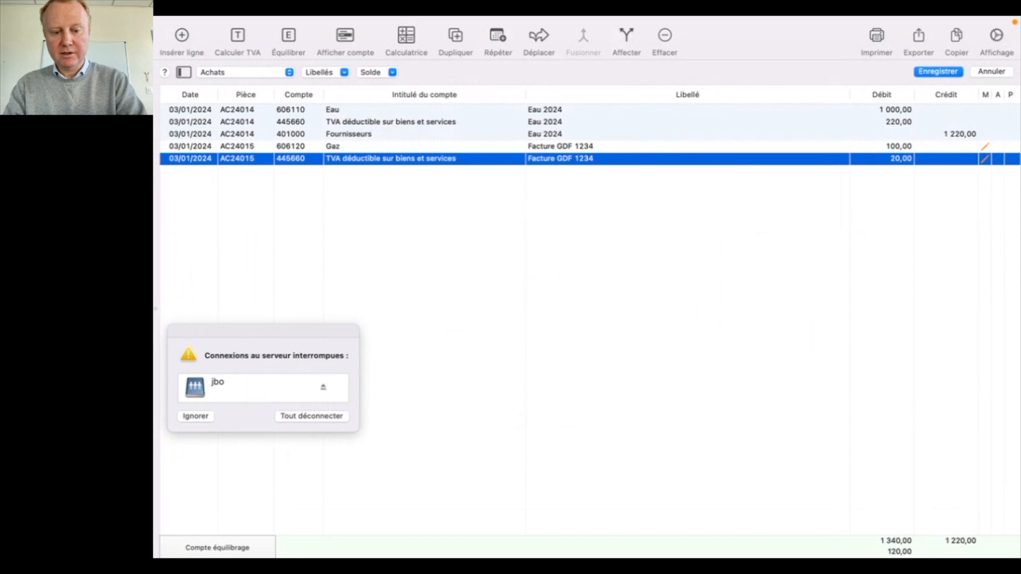
type("e401")
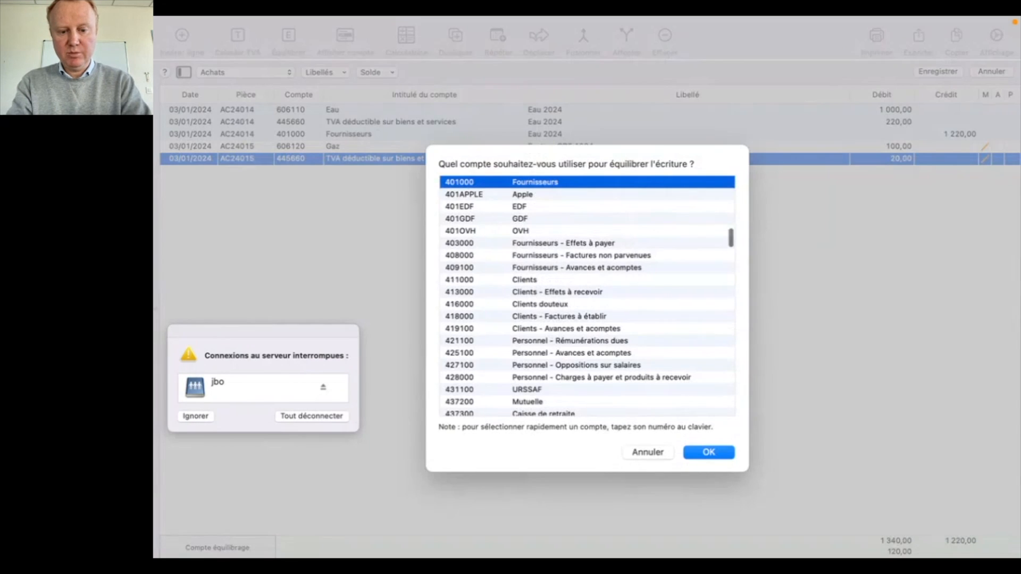
key("Down")
key("Down")
key("Down")
key("Return")
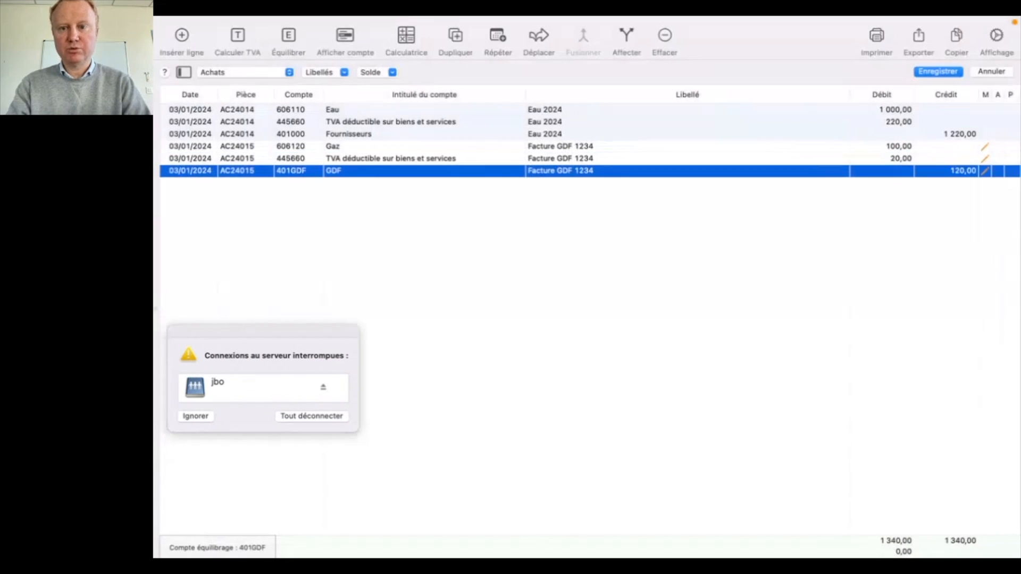
Ignore the interrupted server connection alert and save the GDF purchase entry.
left_click(479, 212)
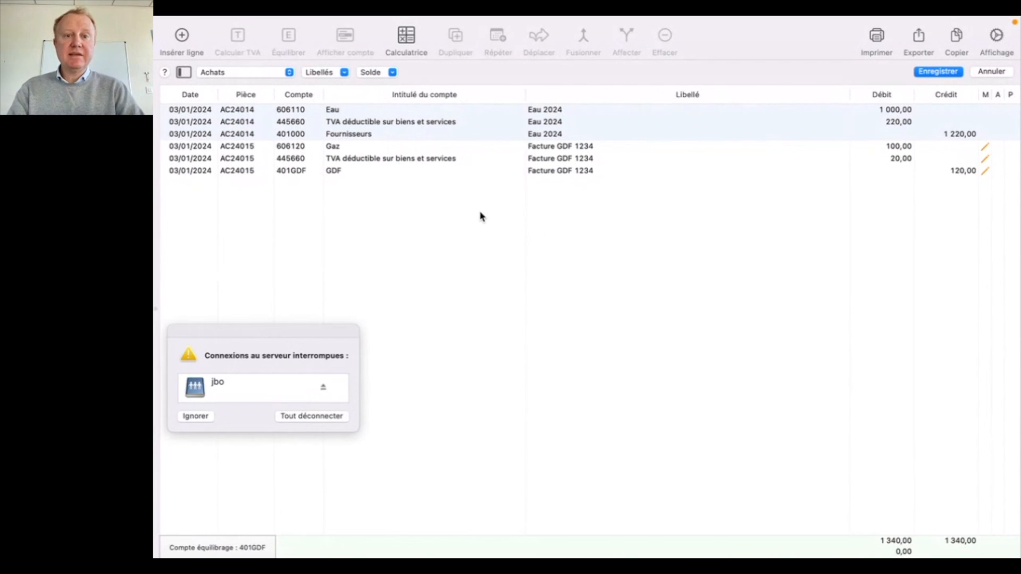
left_click(203, 416)
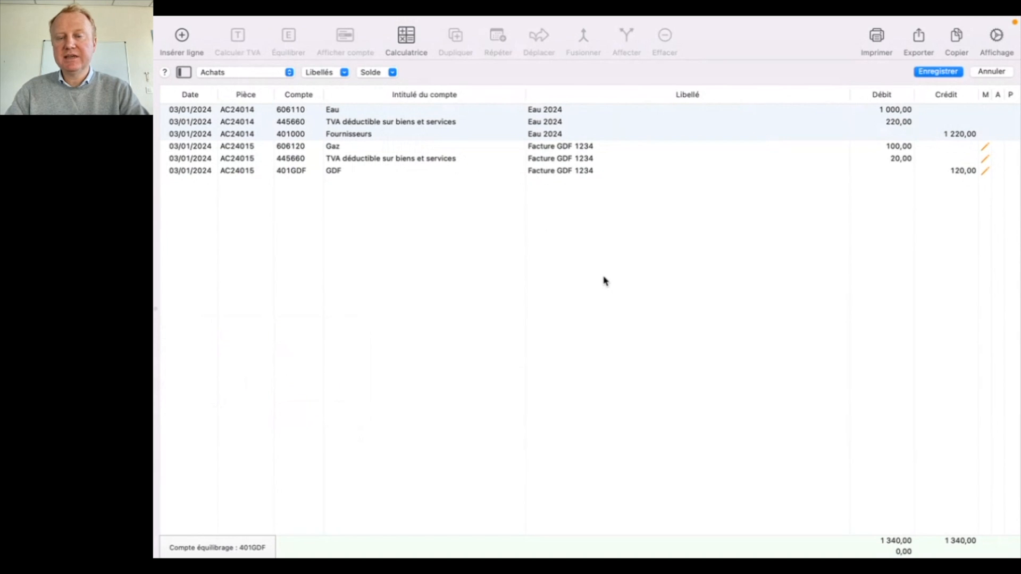
mouse_move(968, 21)
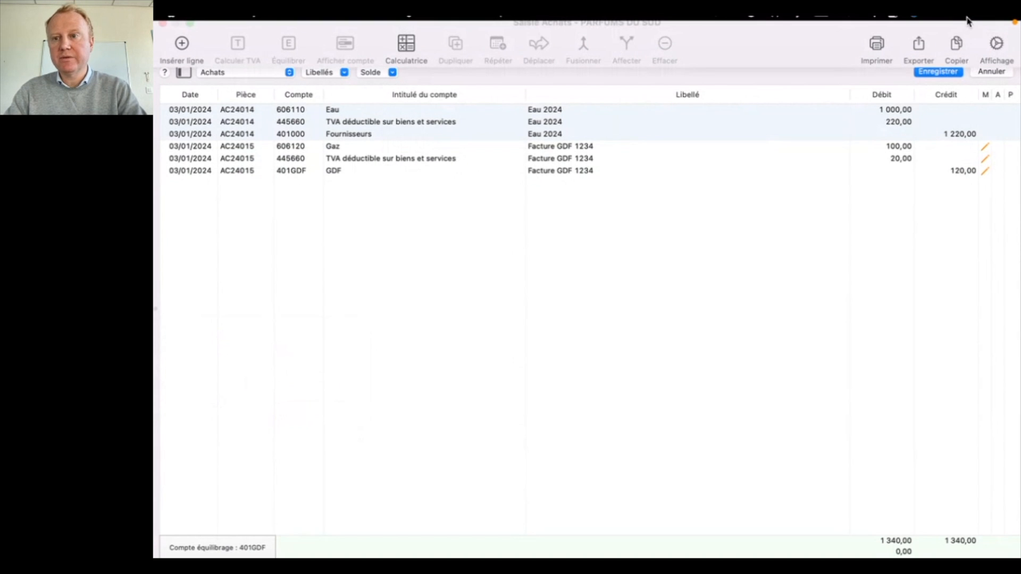
key("Return")
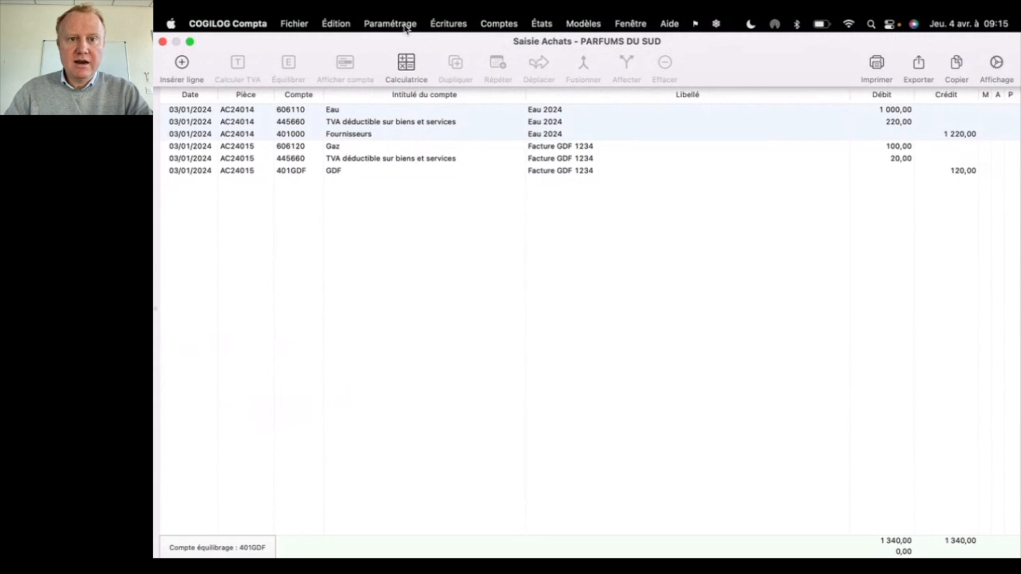
Open the electronic invoice import rules and keep the entry label set to "le nom du fournisseur suivi du numéro de la facture".
left_click(405, 26)
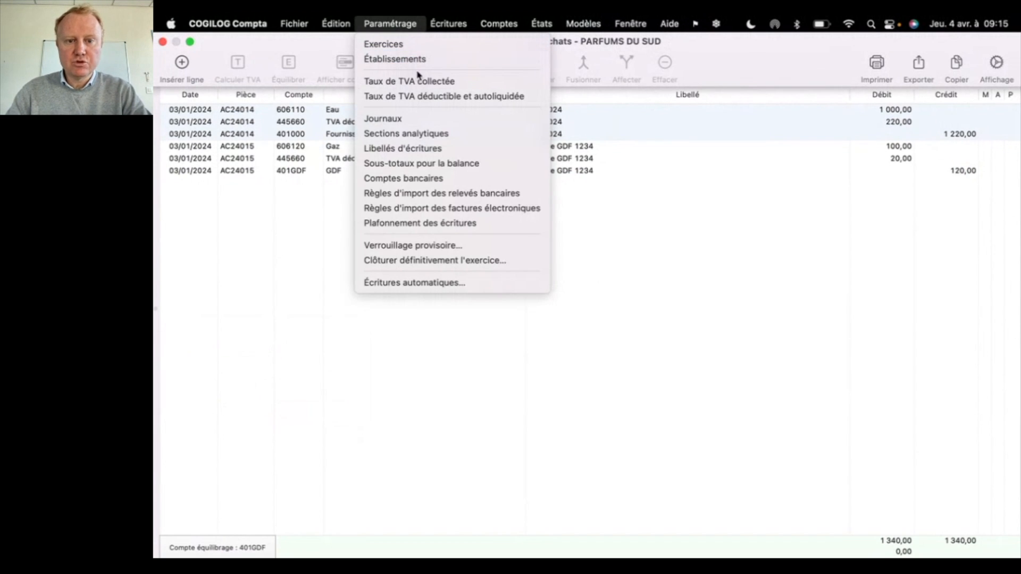
left_click(441, 213)
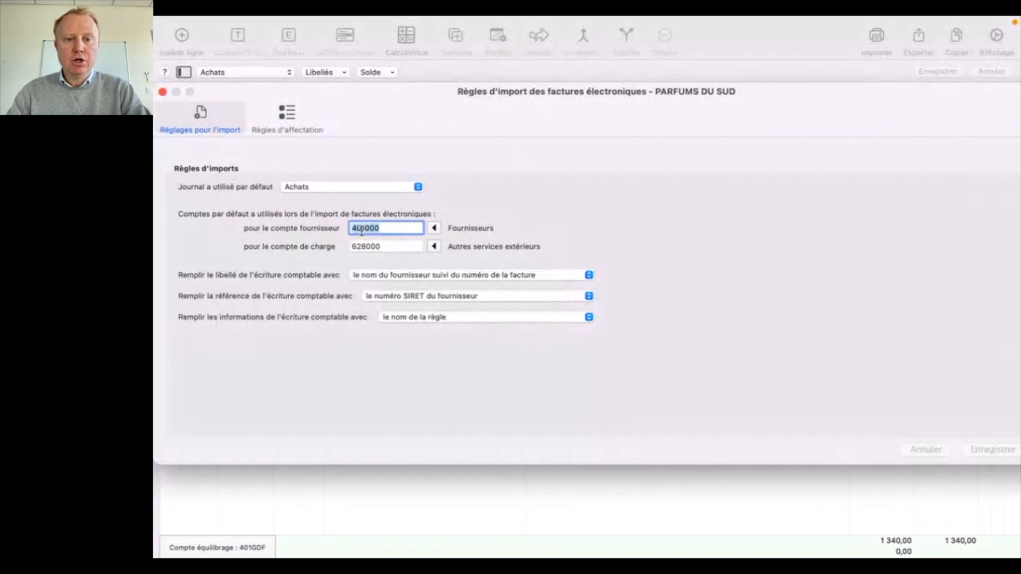
left_click(393, 277)
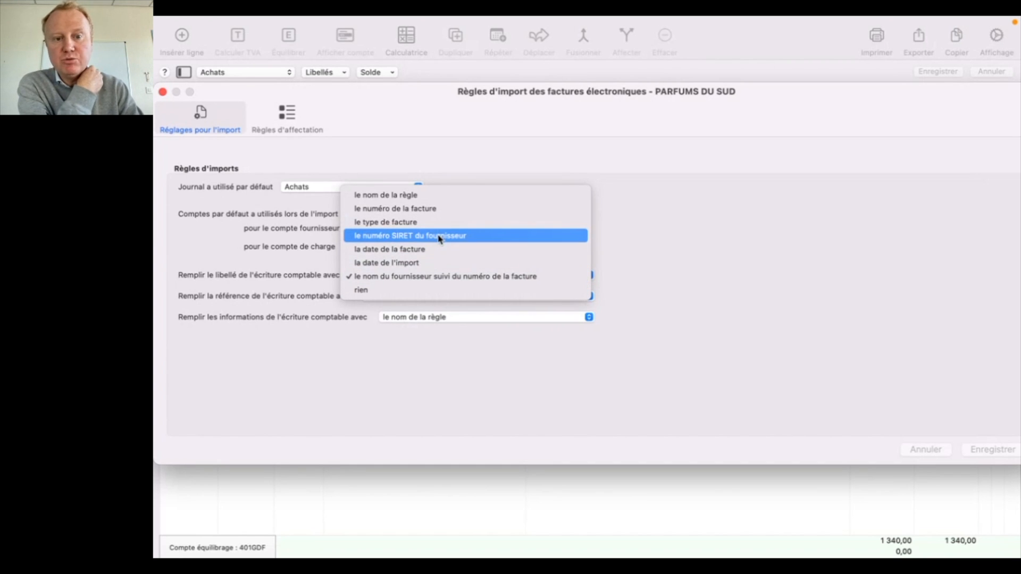
left_click(441, 276)
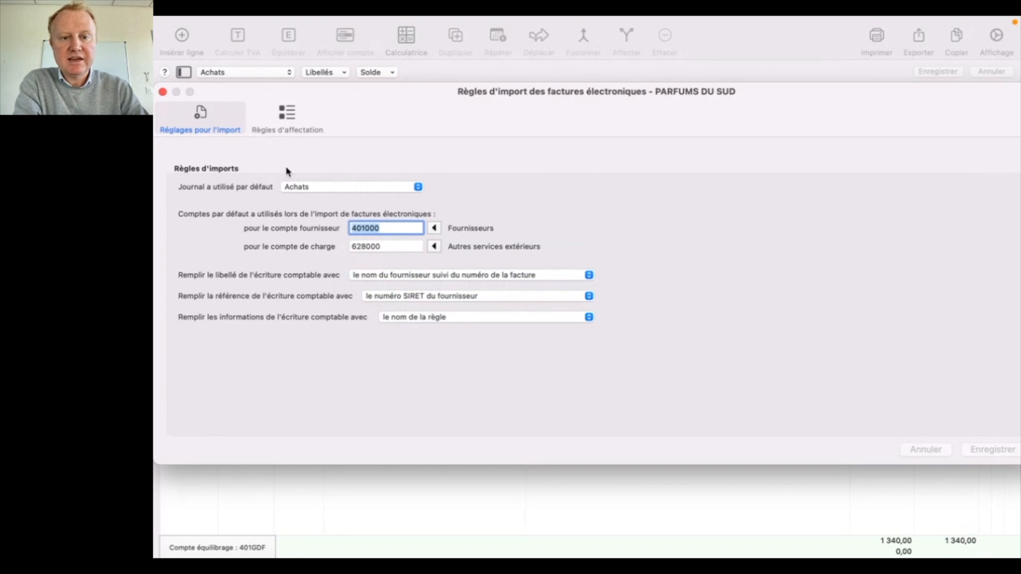
Add assignment rules from all the FACTURX PDF invoices in the "Exemples factures" folder.
left_click(290, 130)
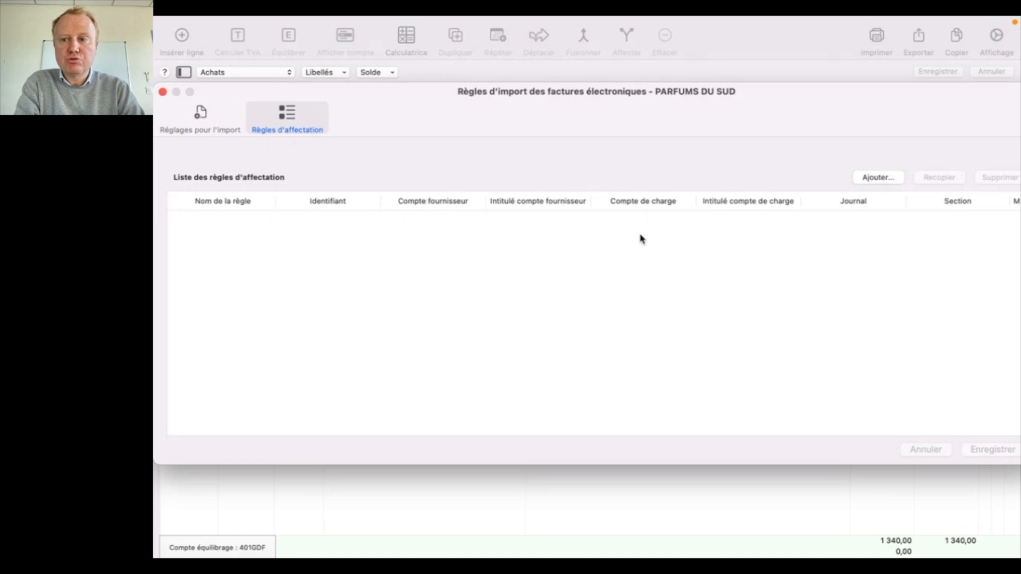
left_click(864, 179)
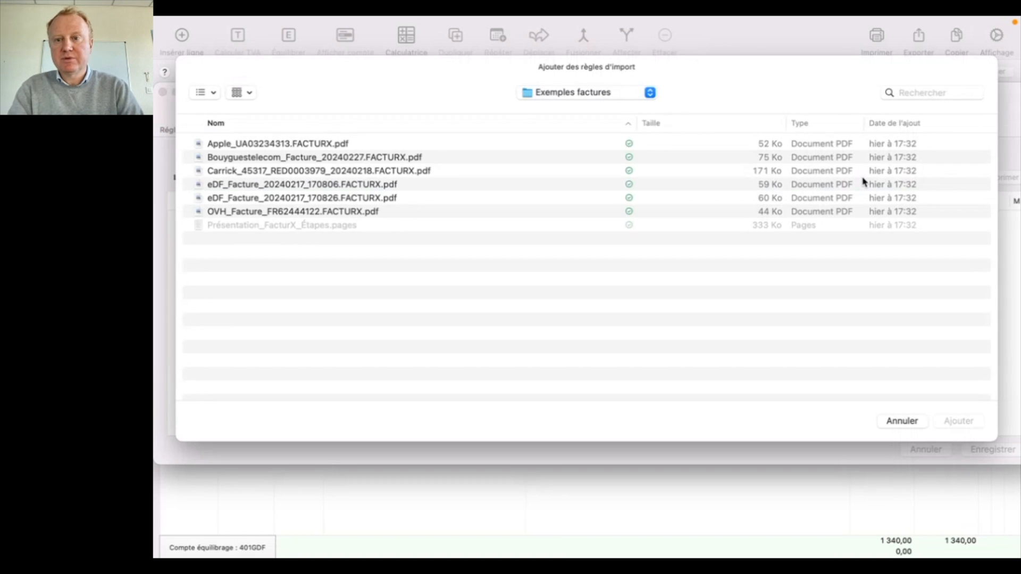
left_click(319, 212)
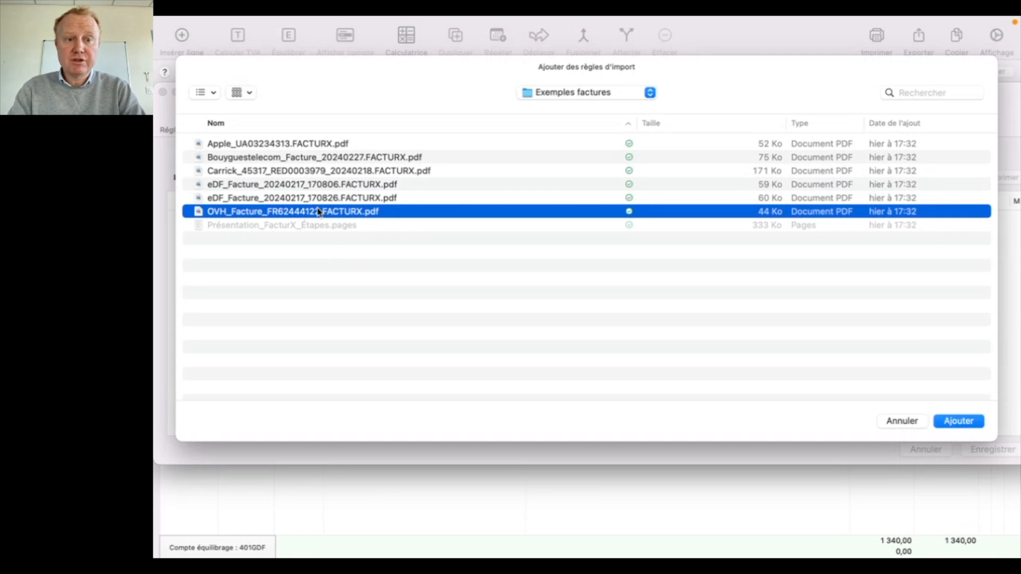
key("super+a")
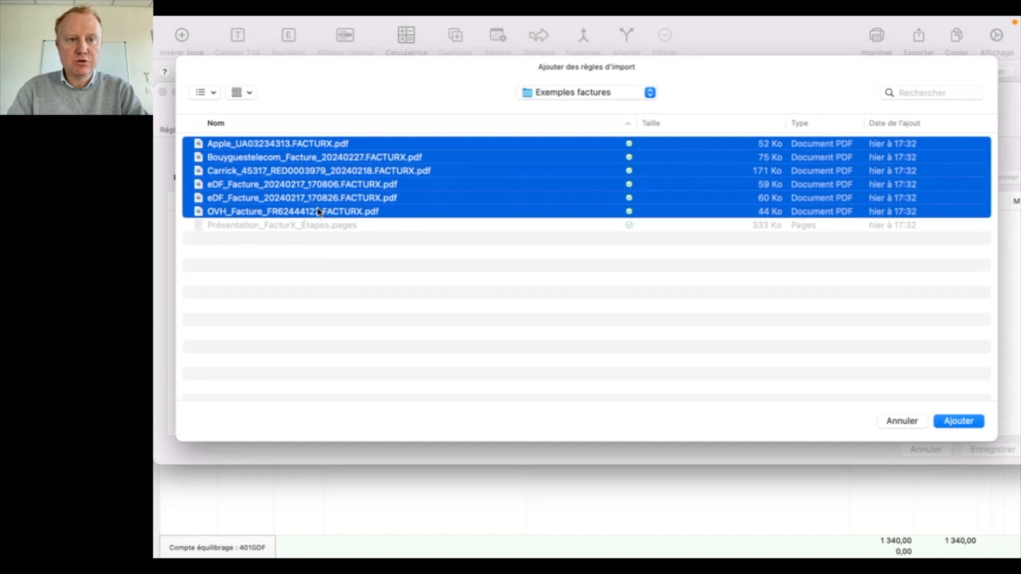
key("Return")
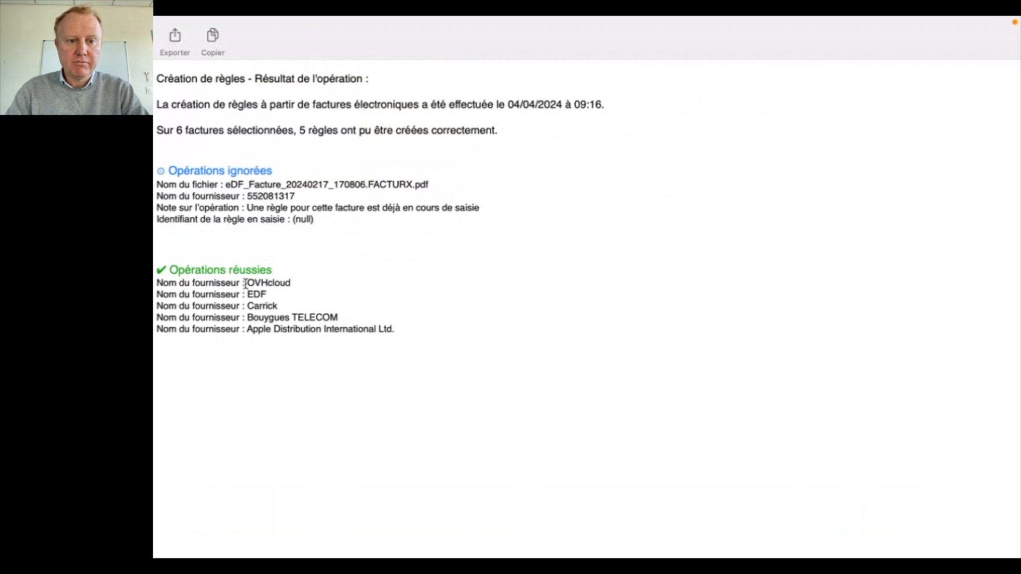
Examine the suppliers listed under "Opérations réussies" in the rule creation summary and leave its full-screen view.
left_click_drag(246, 283, 340, 330)
left_click(190, 42)
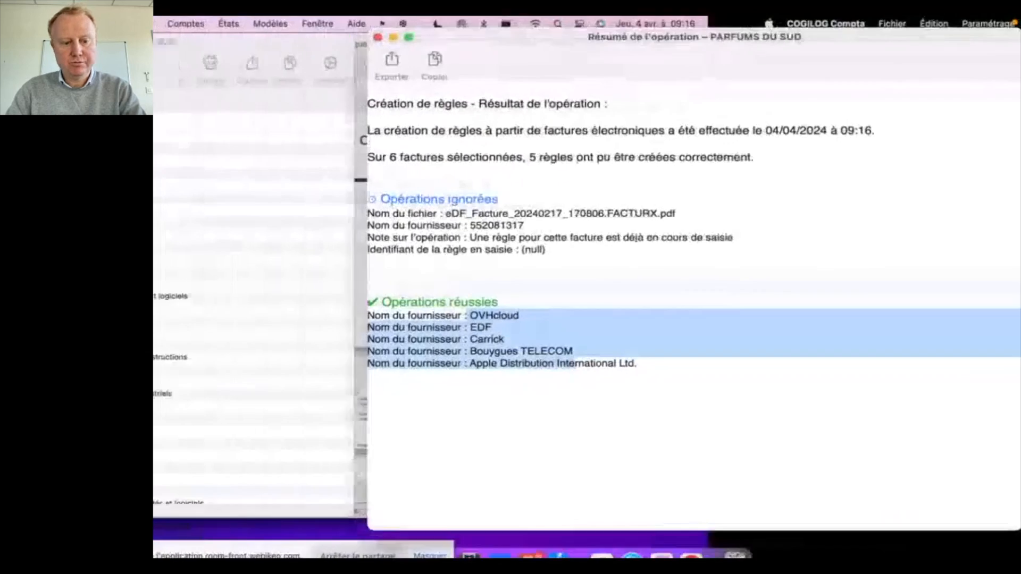
left_click(452, 43)
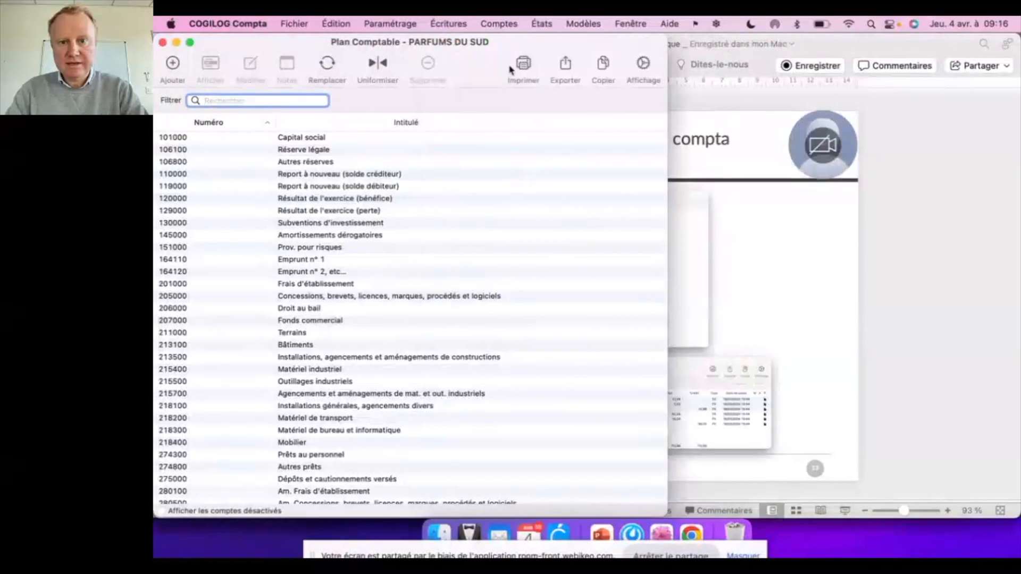
left_click(428, 22)
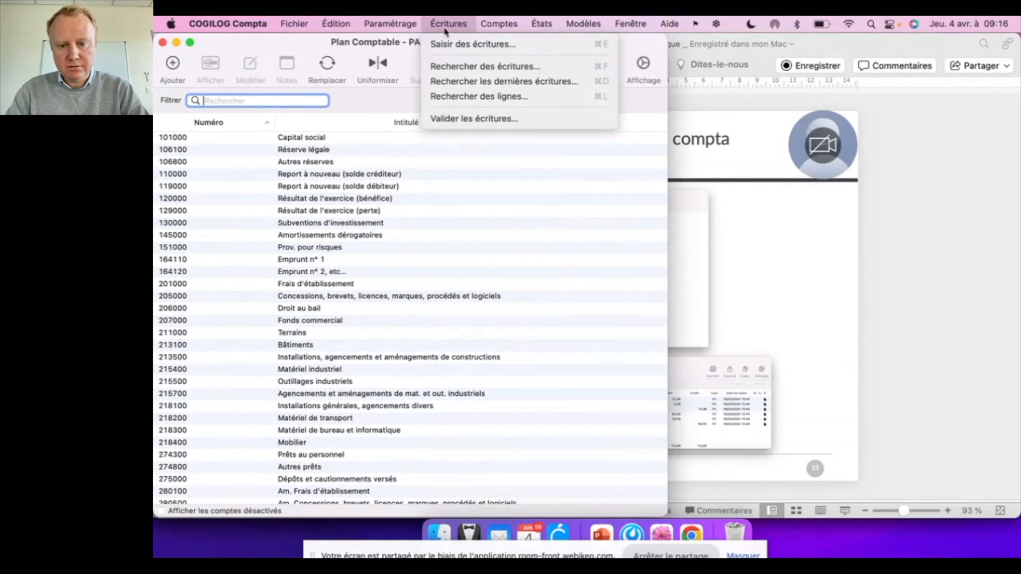
mouse_move(632, 22)
left_click(646, 170)
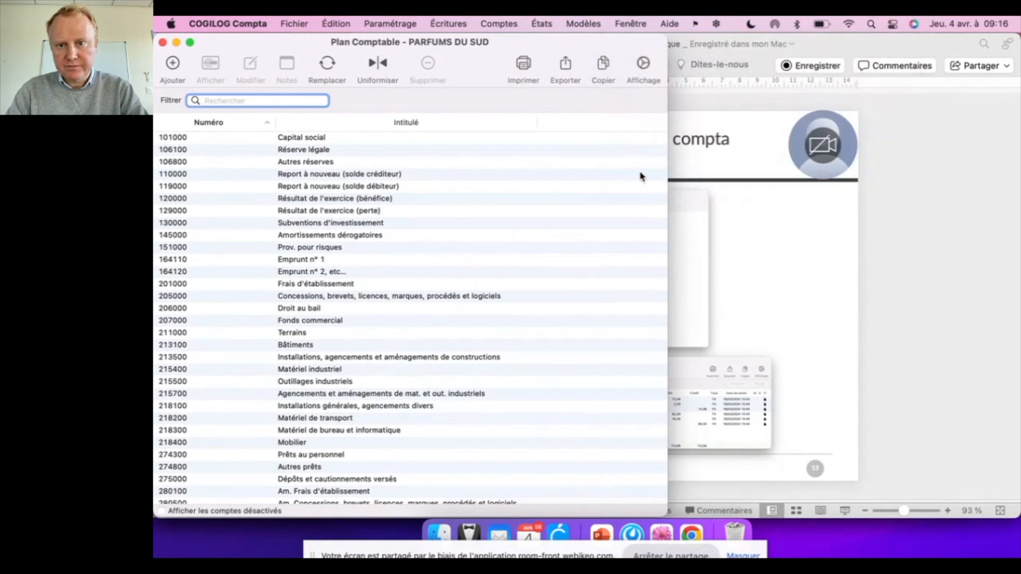
Return to the assignment rules and set the OVHcloud rule's supplier account to 401OVH.
left_click(345, 310)
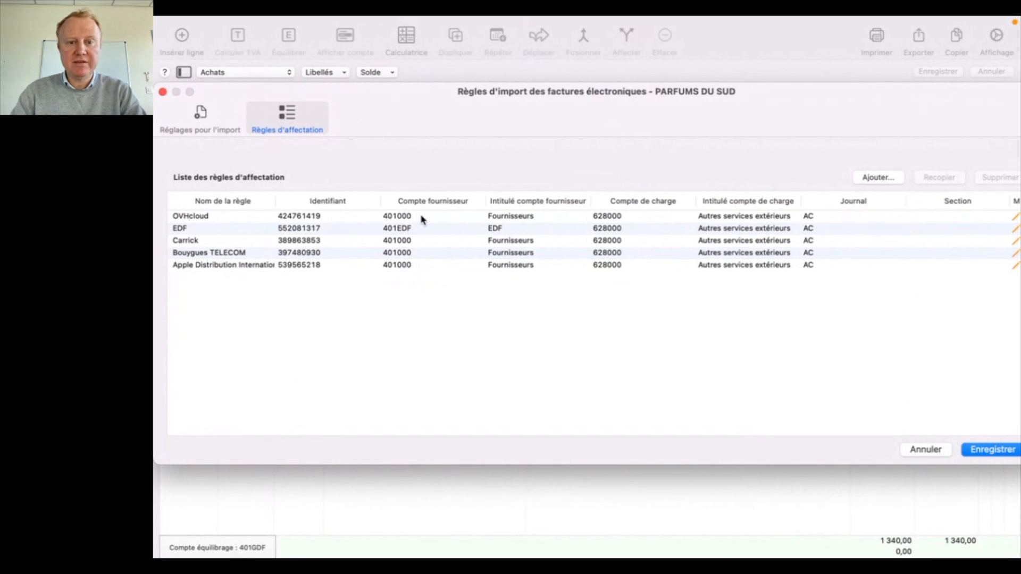
left_click(432, 219)
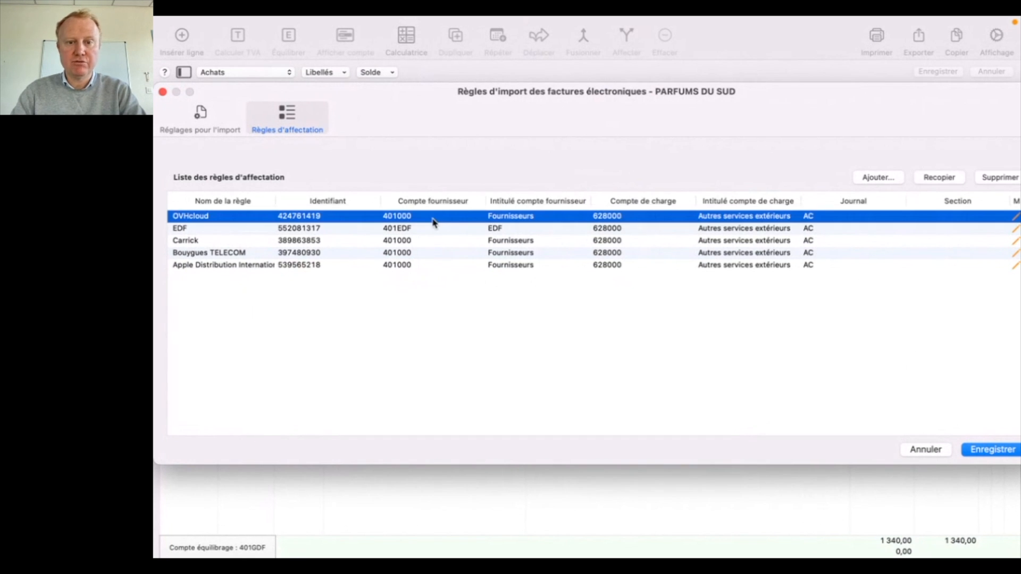
left_click(433, 219)
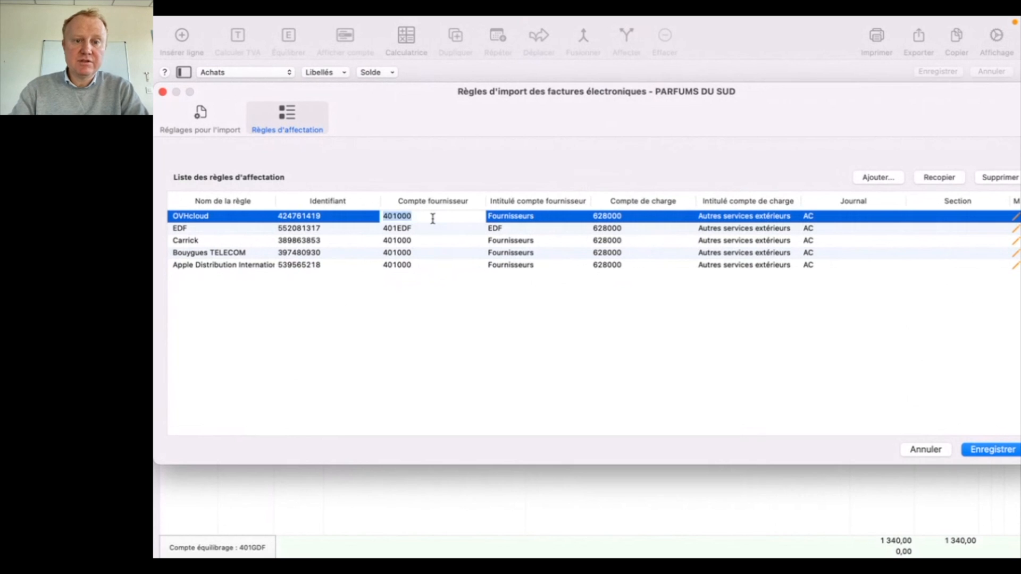
type("40")
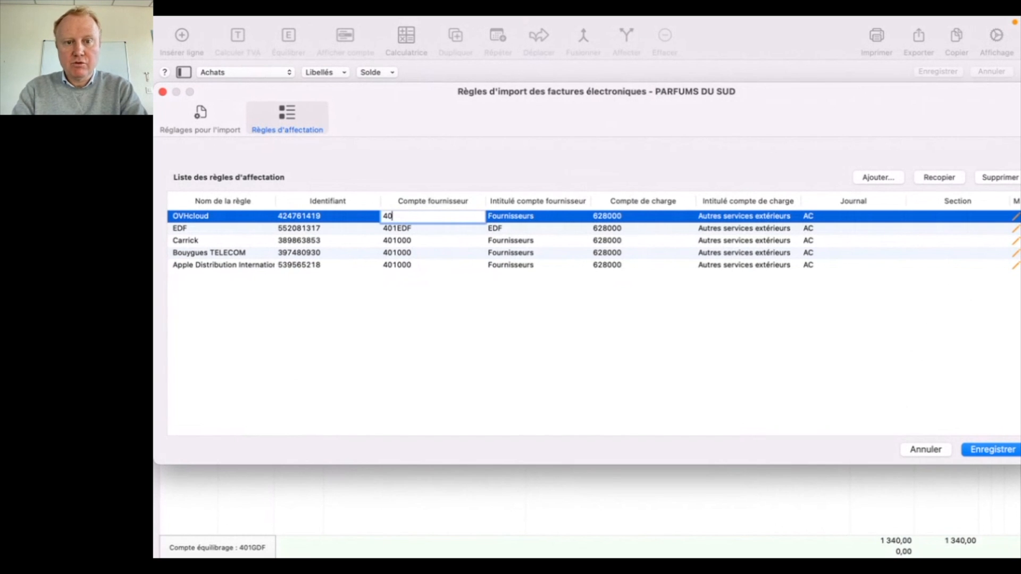
key("Tab")
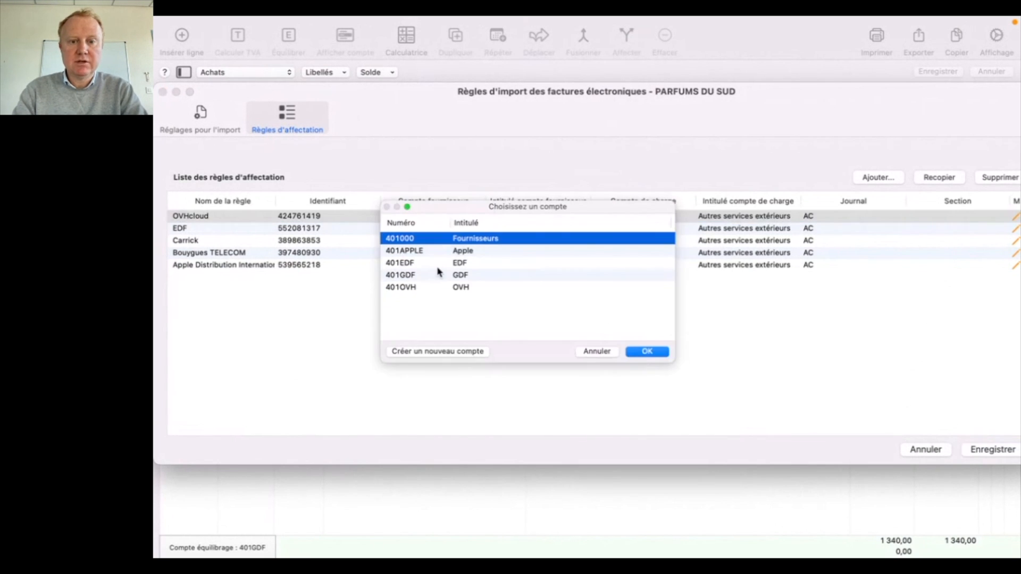
left_click(445, 288)
double_click(445, 288)
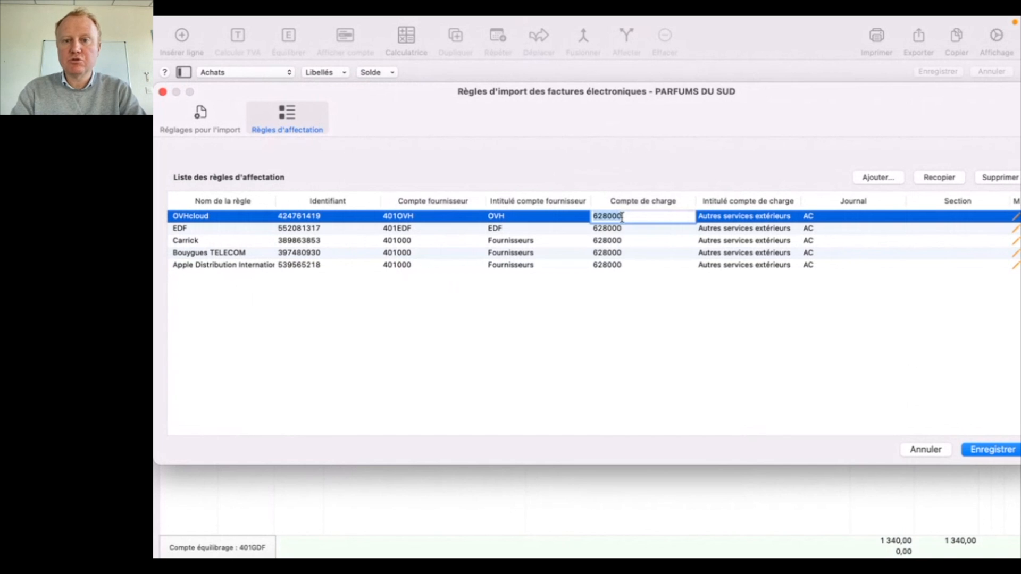
Set the OVHcloud rule's expense account to 626200 "Frais de télécommunications".
type("6")
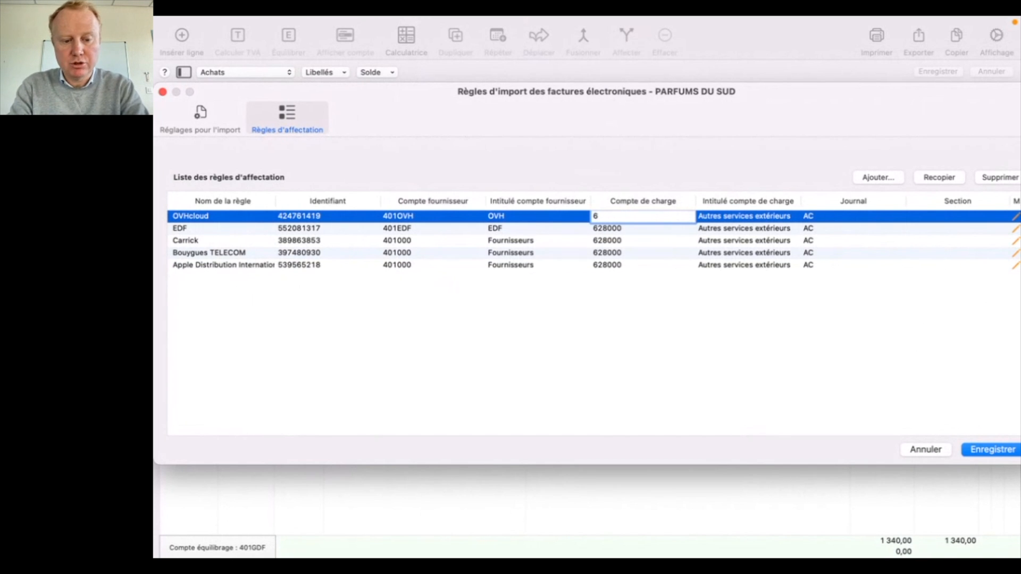
key("Tab")
scroll(686, 404, "down", 10)
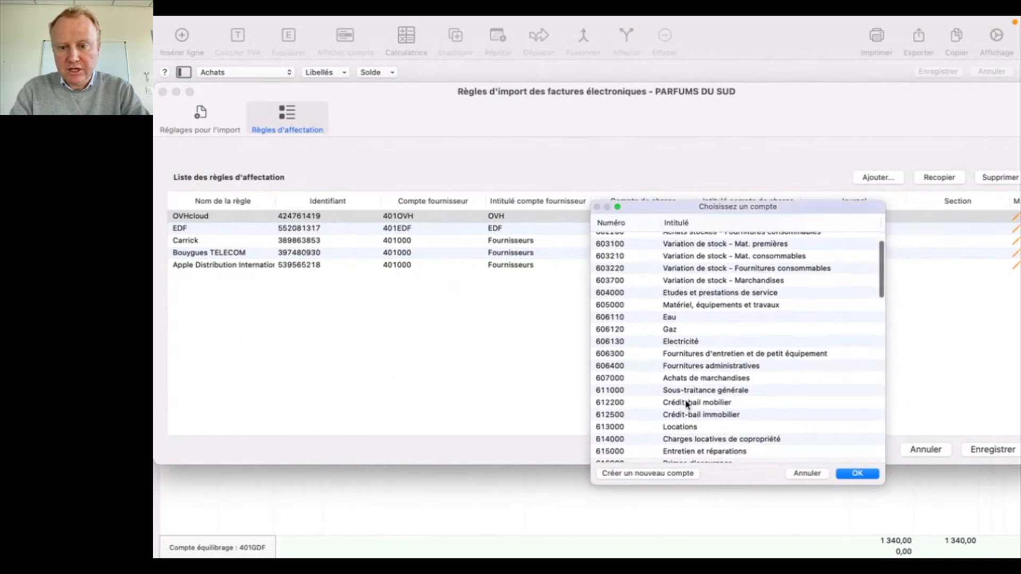
scroll(690, 415, "down", 3)
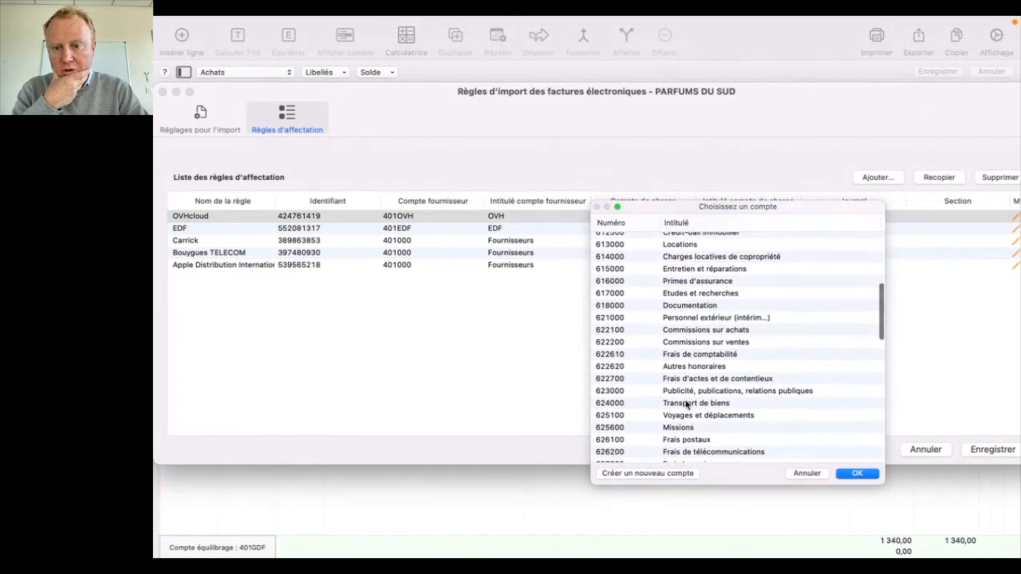
left_click(695, 428)
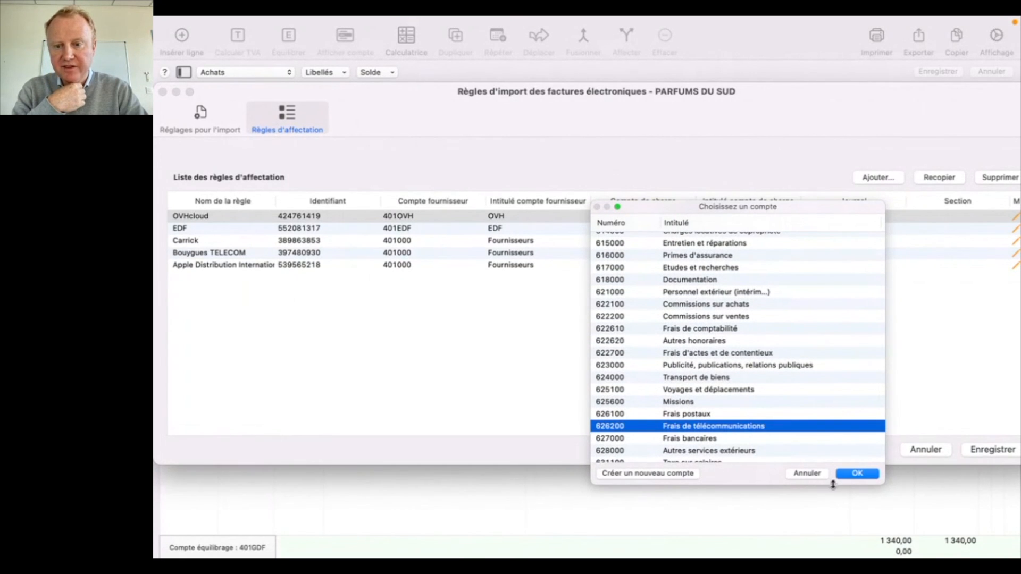
left_click(853, 474)
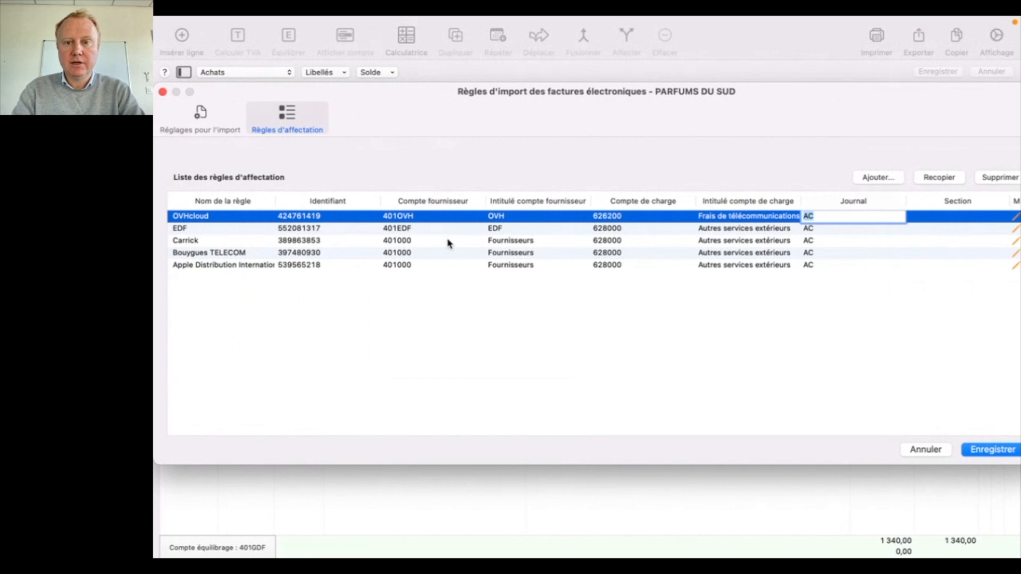
Set the EDF rule's expense account to 606130 "Electricité".
left_click(606, 229)
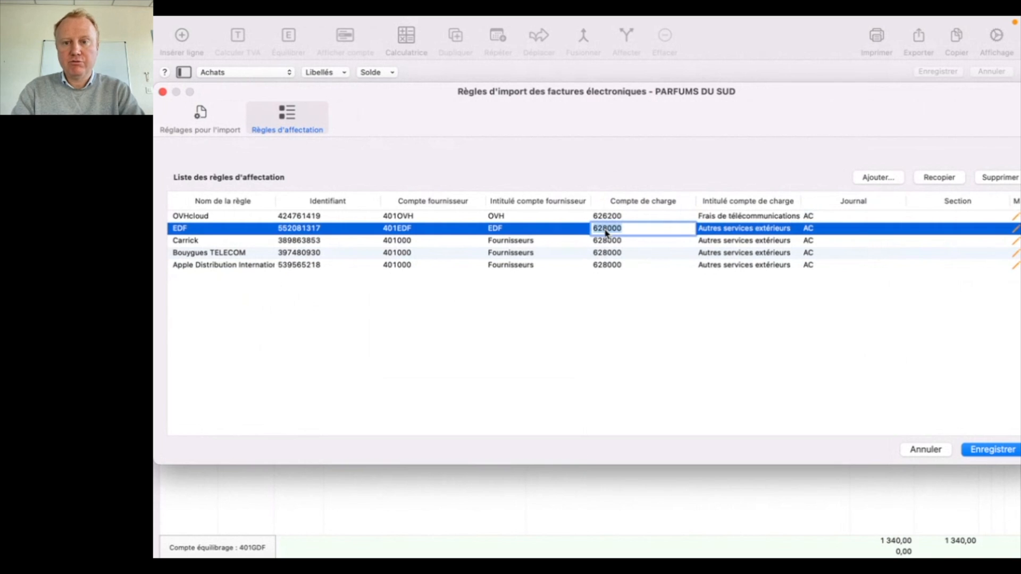
type("6")
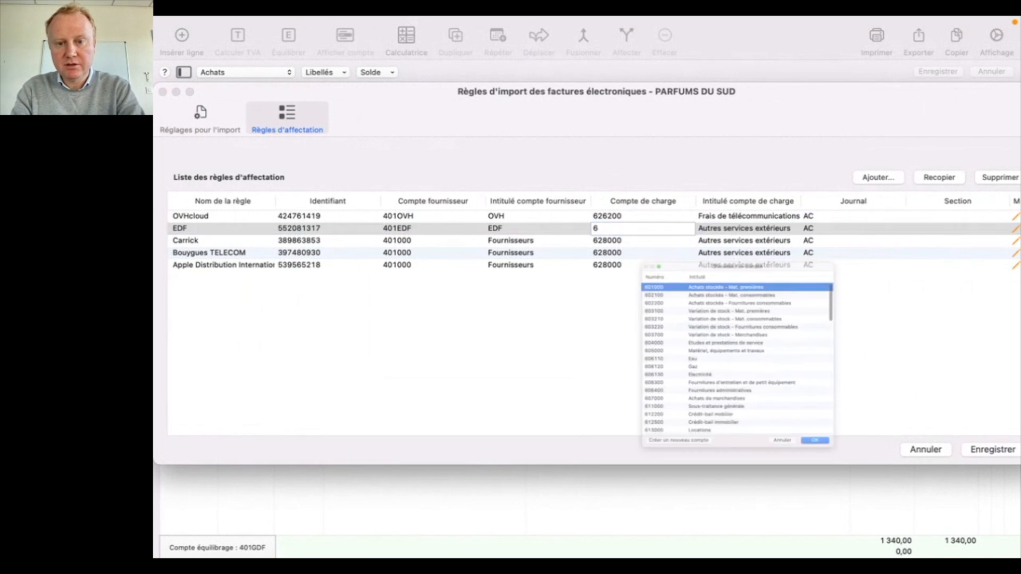
left_click(680, 385)
left_click(858, 485)
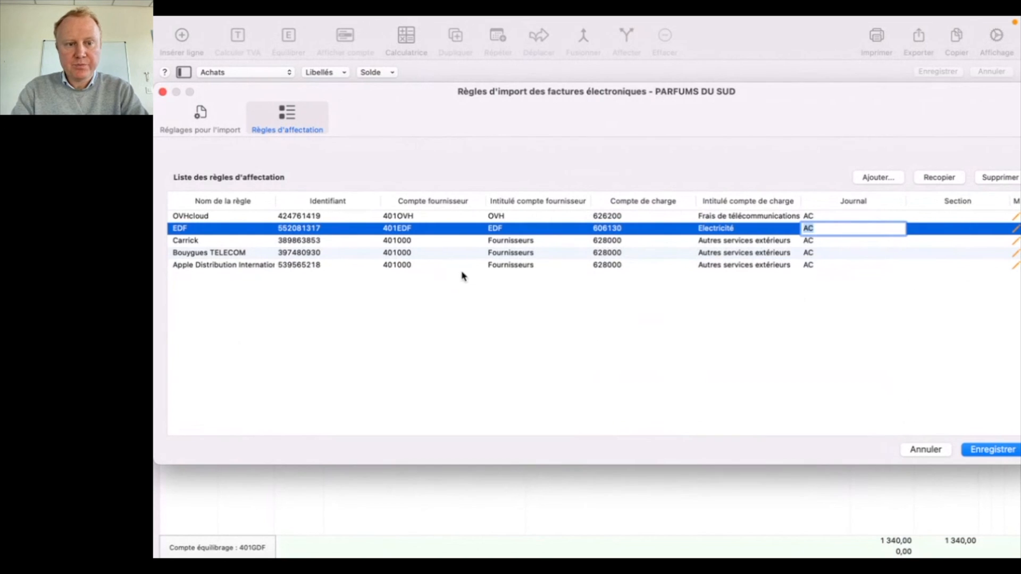
Set the Bouygues TELECOM rule's expense account to 626200 "Frais de télécommunications".
left_click(396, 255)
left_click(396, 255)
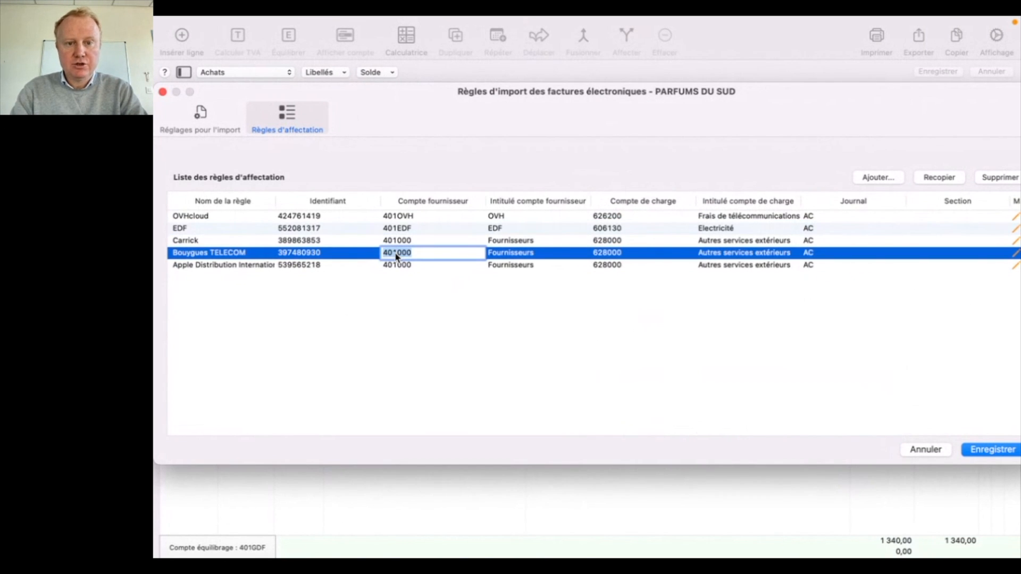
left_click(606, 258)
type("6262")
key("Tab")
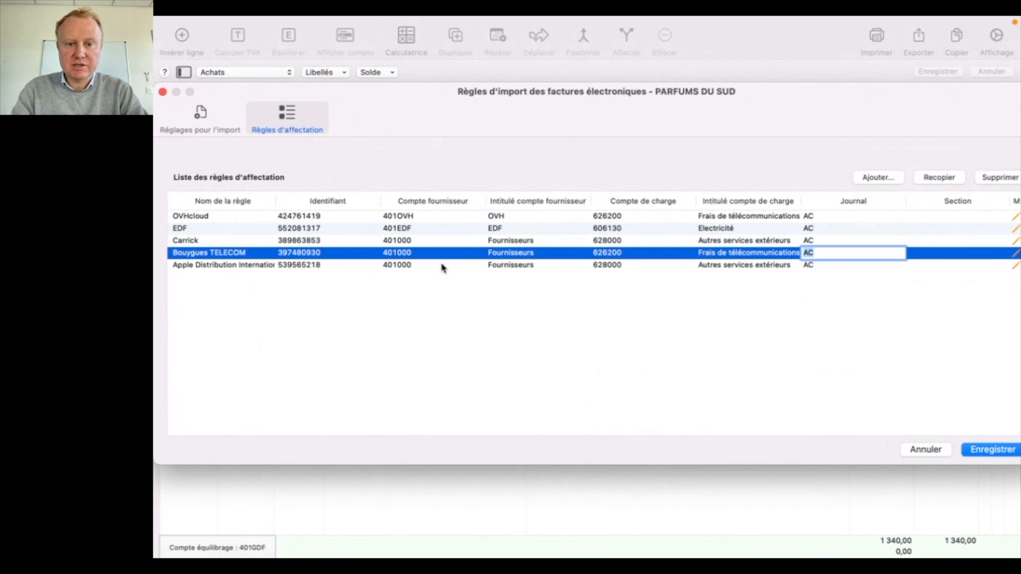
Set the Apple Distribution rule's supplier account to 401APPLE.
left_click(413, 268)
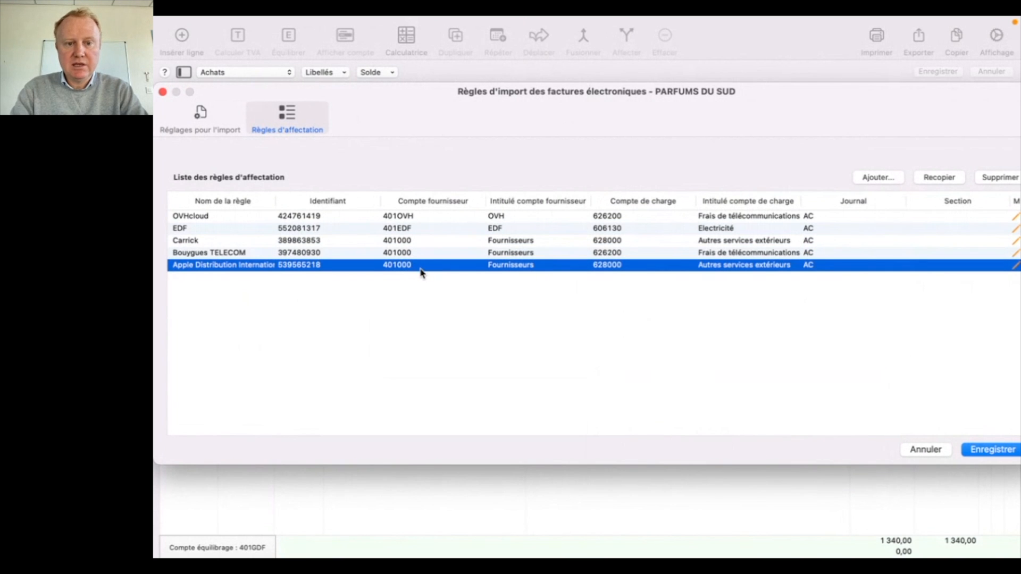
left_click(420, 270)
type("401")
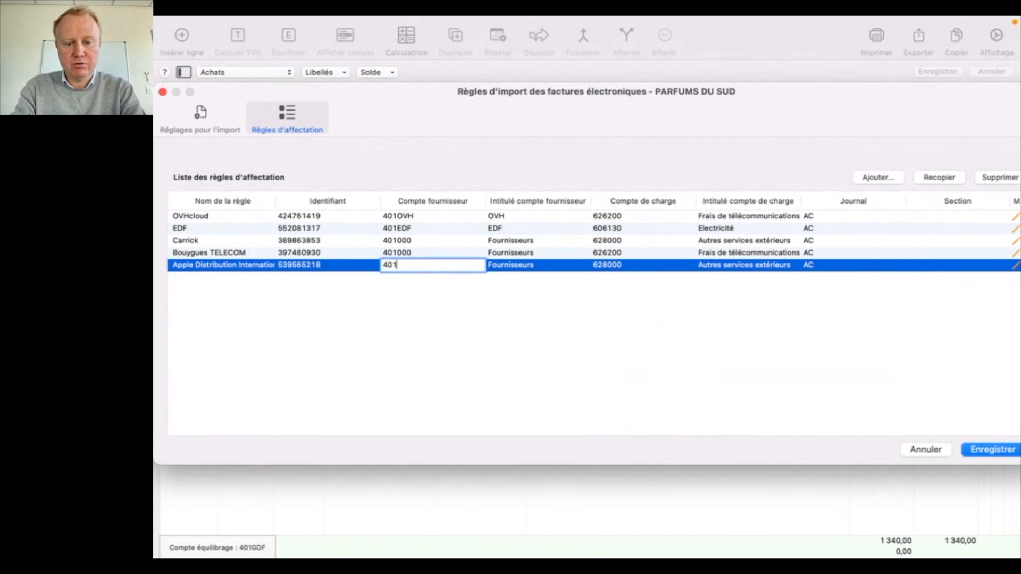
key("Tab")
left_click(437, 301)
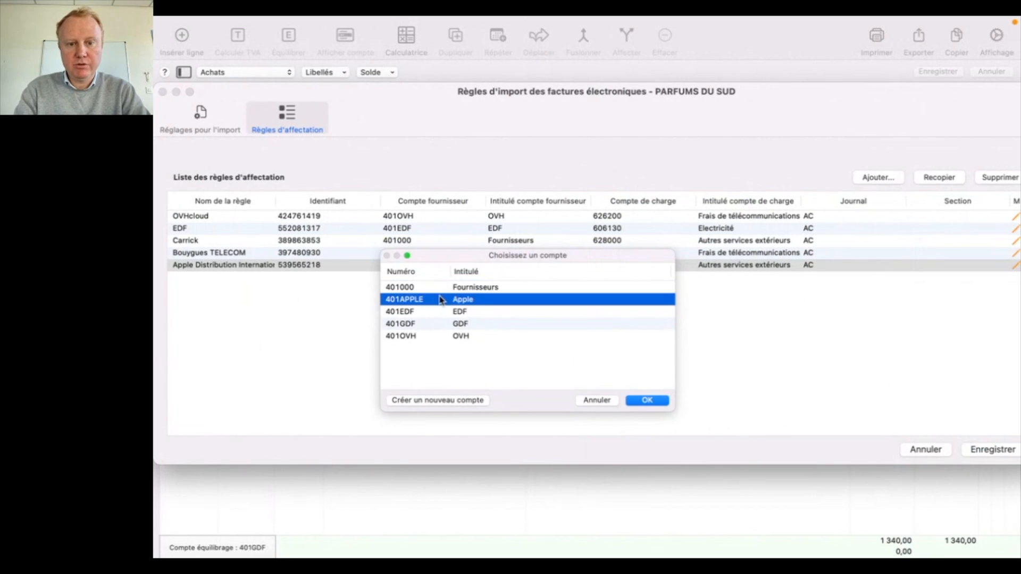
left_click(644, 402)
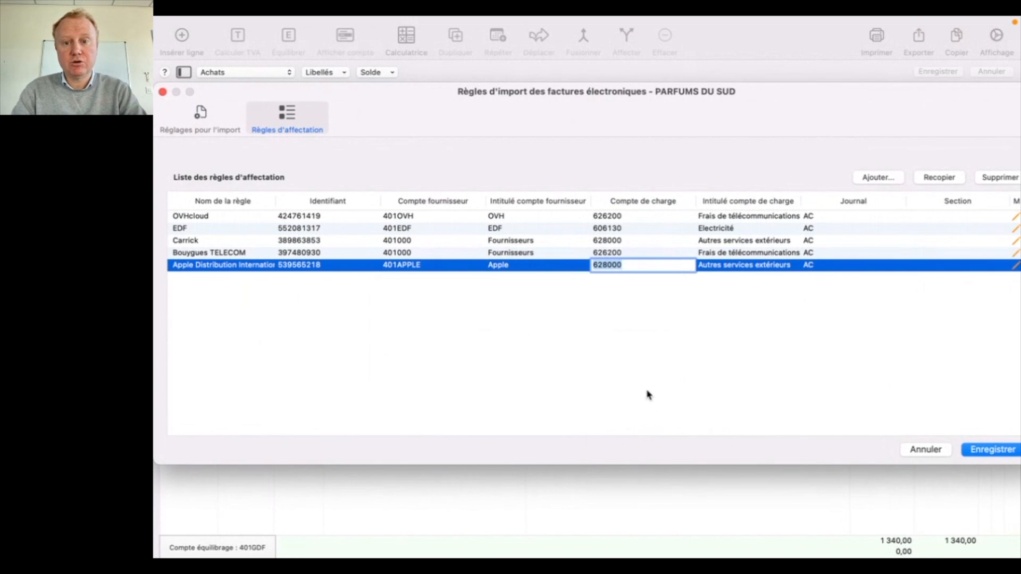
Set the Apple Distribution rule's expense account to 606400 "Fournitures administratives" and save the assignment rules.
type("6")
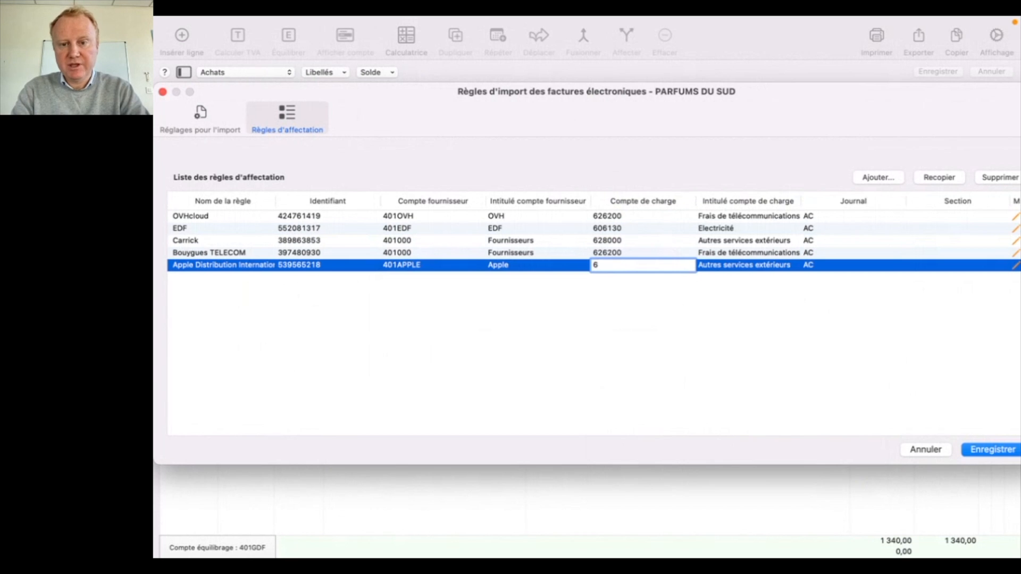
key("Tab")
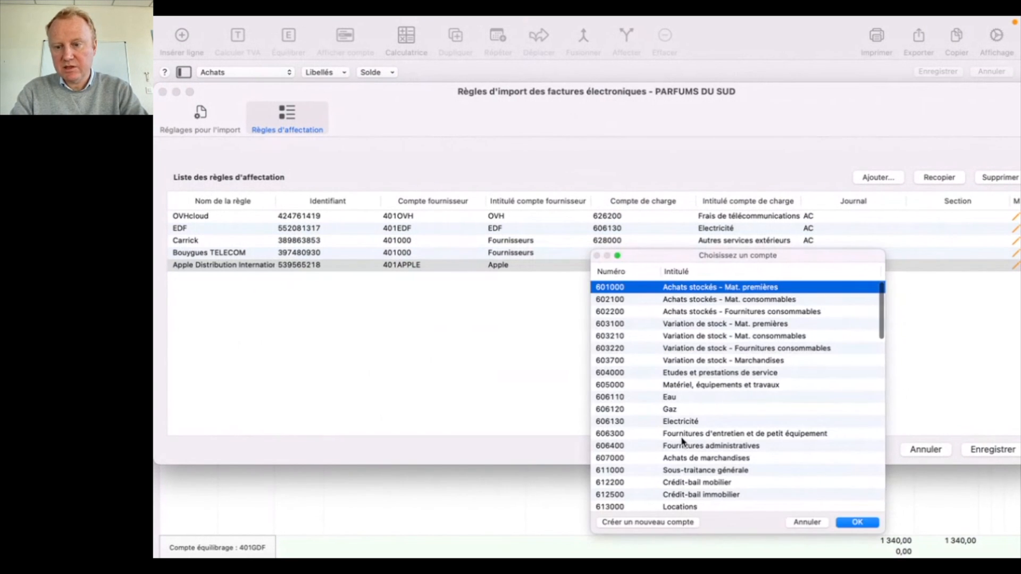
double_click(682, 445)
left_click(795, 396)
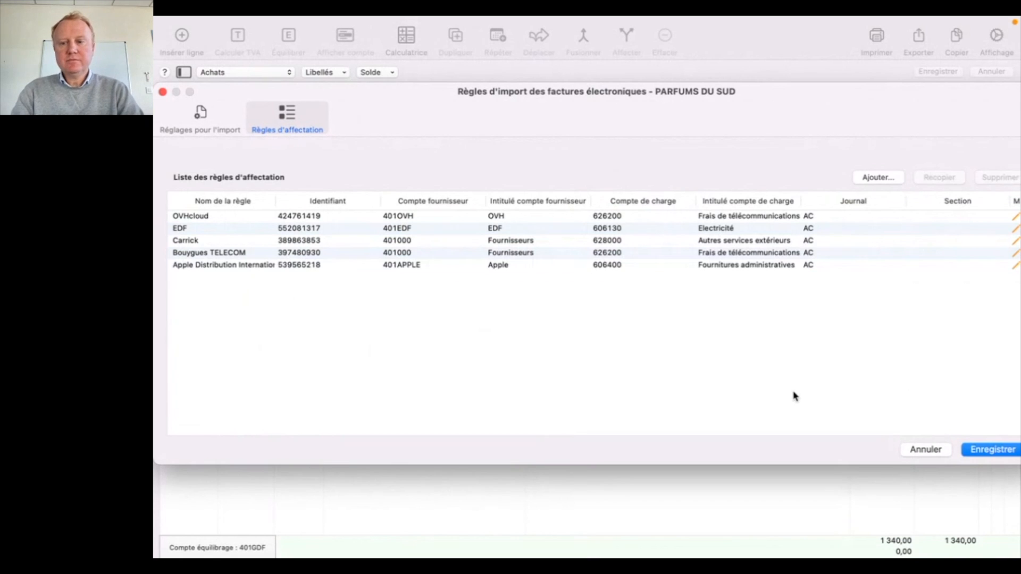
left_click(981, 452)
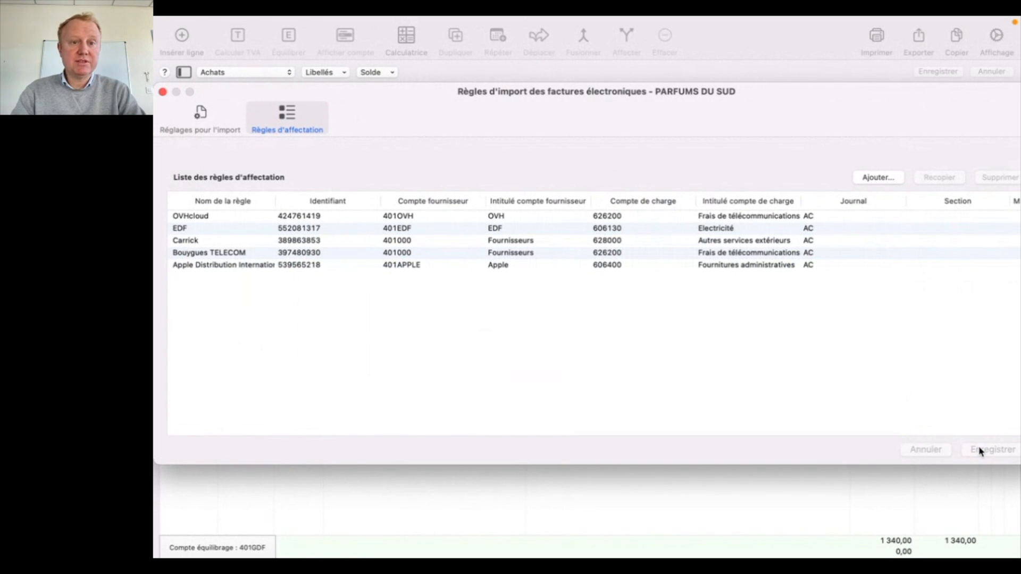
Import all six FACTURX PDF files from the "Exemples factures" folder as electronic invoices.
mouse_move(492, 19)
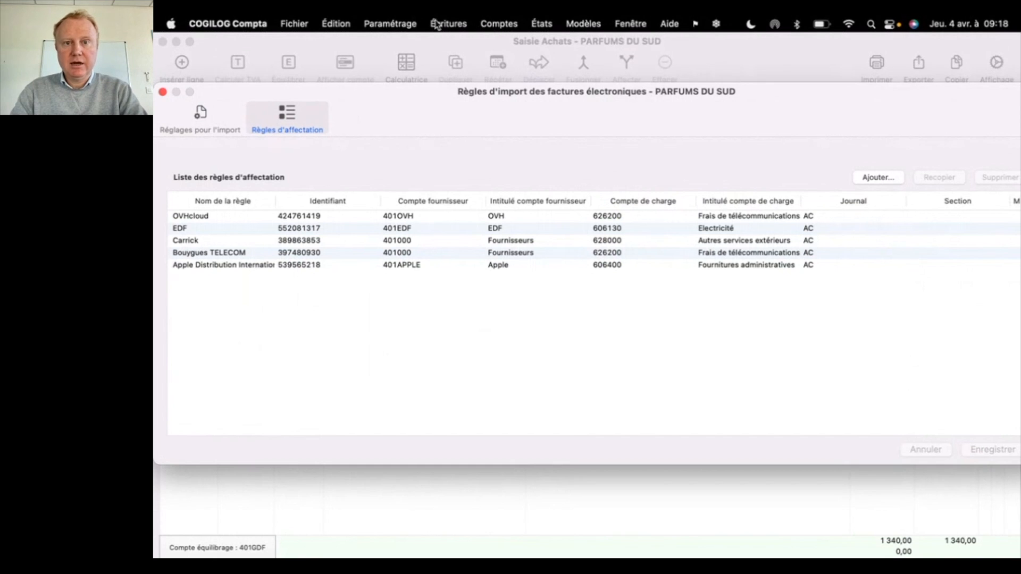
left_click(383, 23)
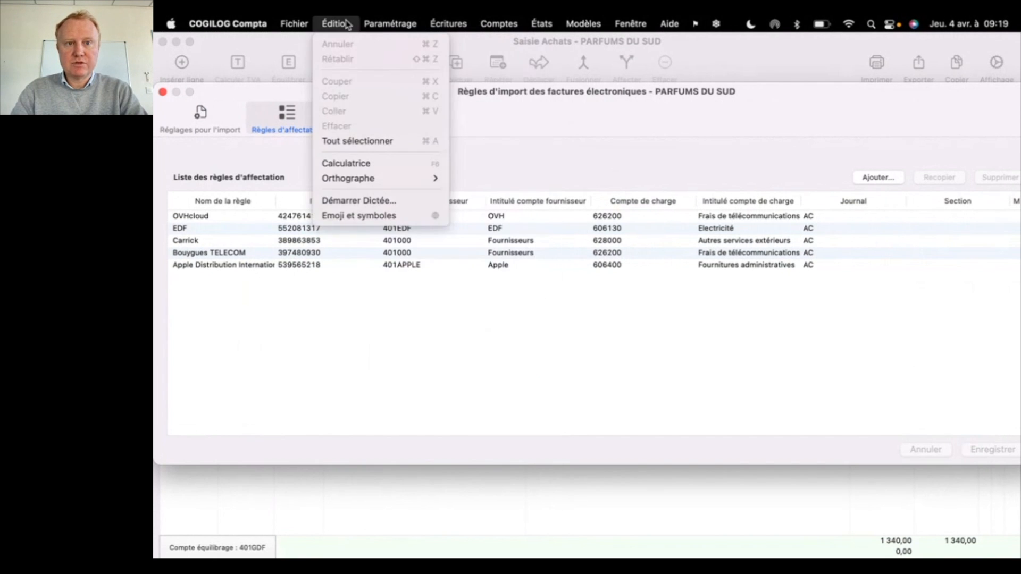
mouse_move(287, 23)
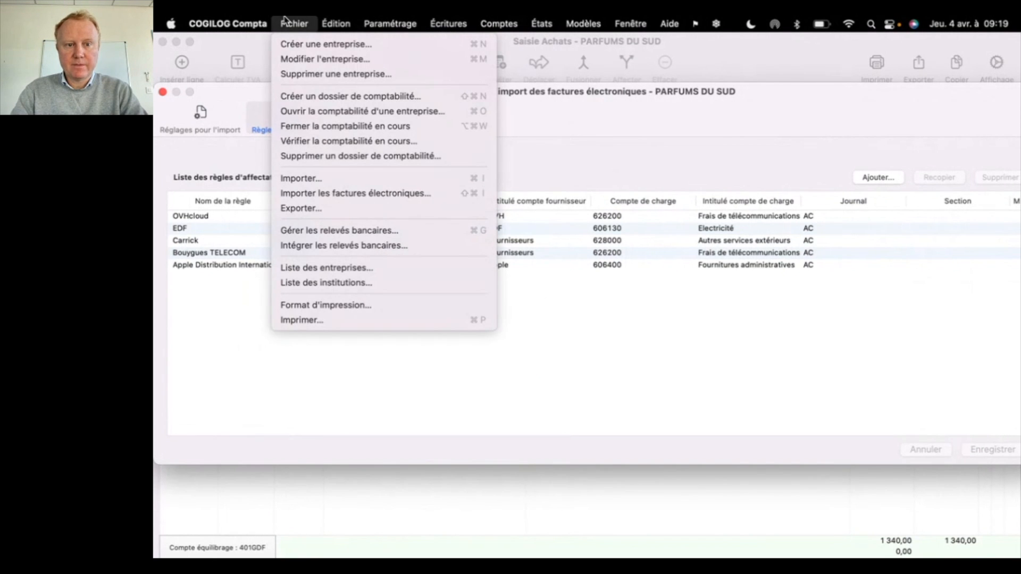
left_click(327, 195)
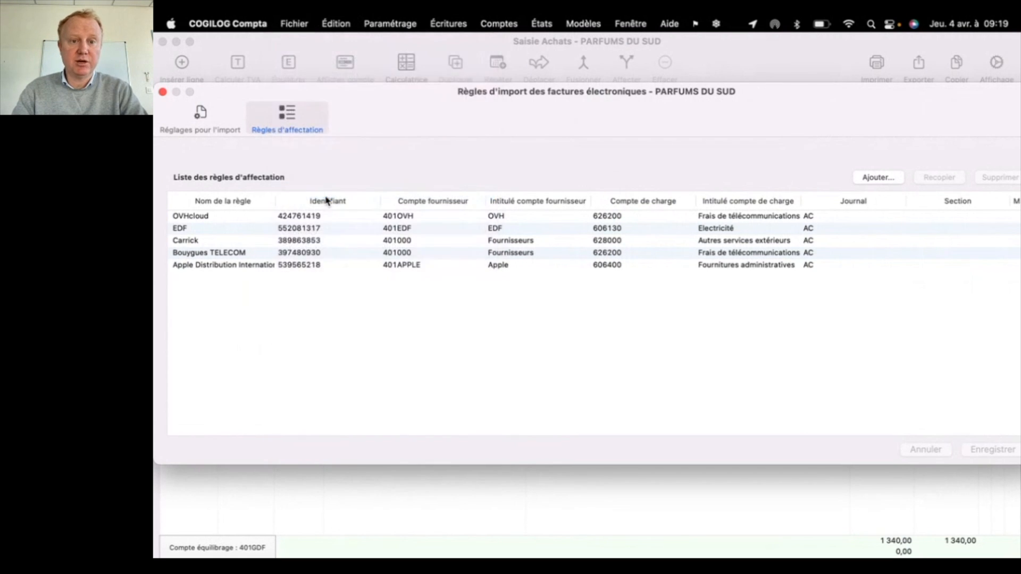
left_click(329, 212)
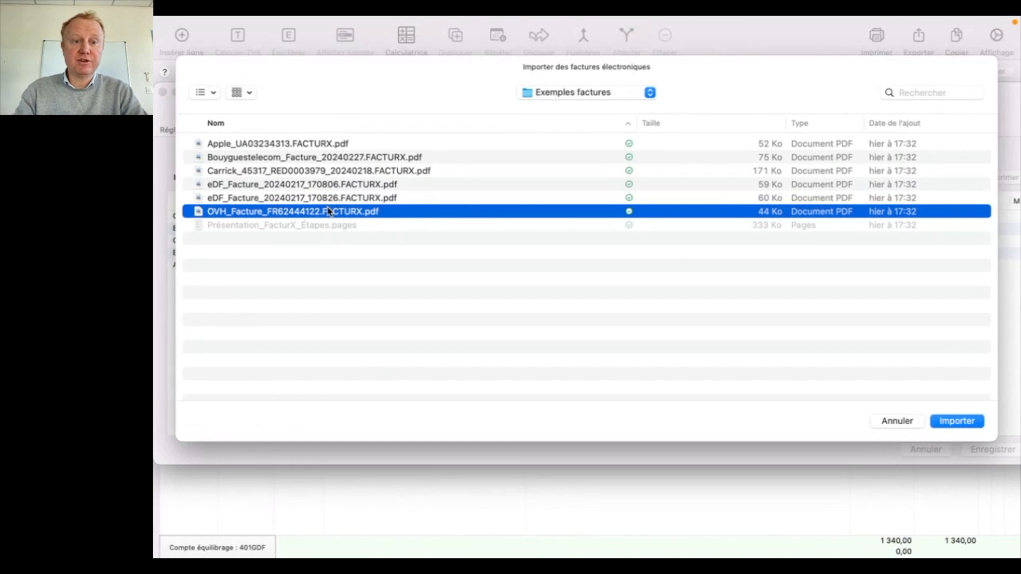
key("shift+Up")
key("shift+Up")
key("shift+Up")
key("shift+Up")
key("shift+Up")
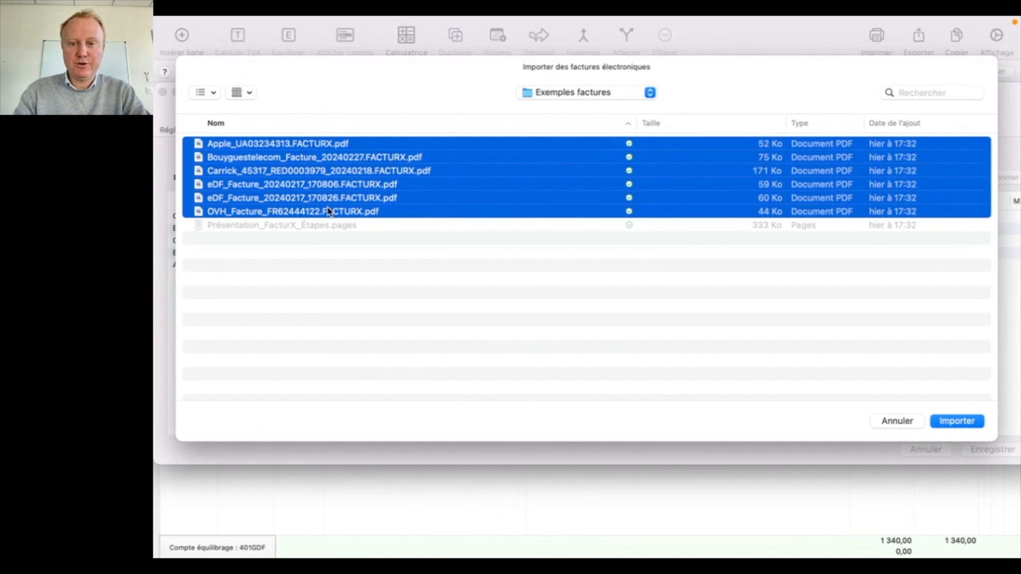
key("Return")
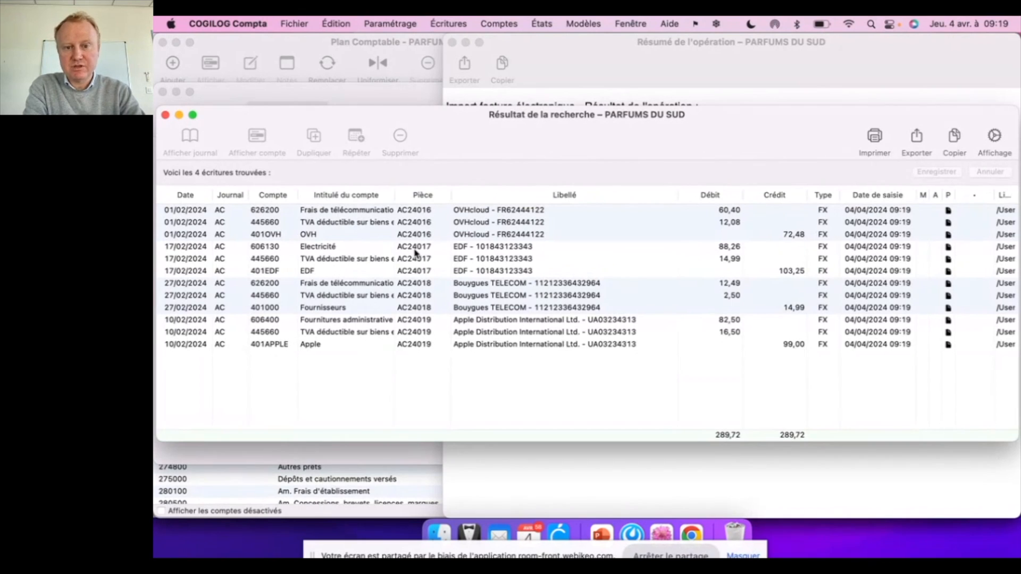
Examine the imported EDF entry's electricity and supplier lines and open the invoice PDF attached to it.
left_click(476, 250)
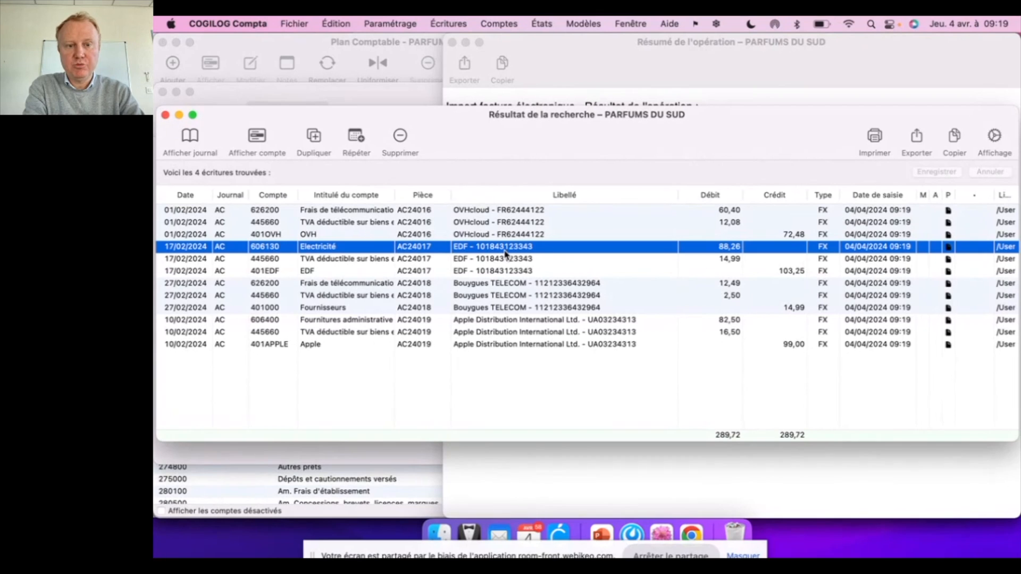
left_click(317, 272)
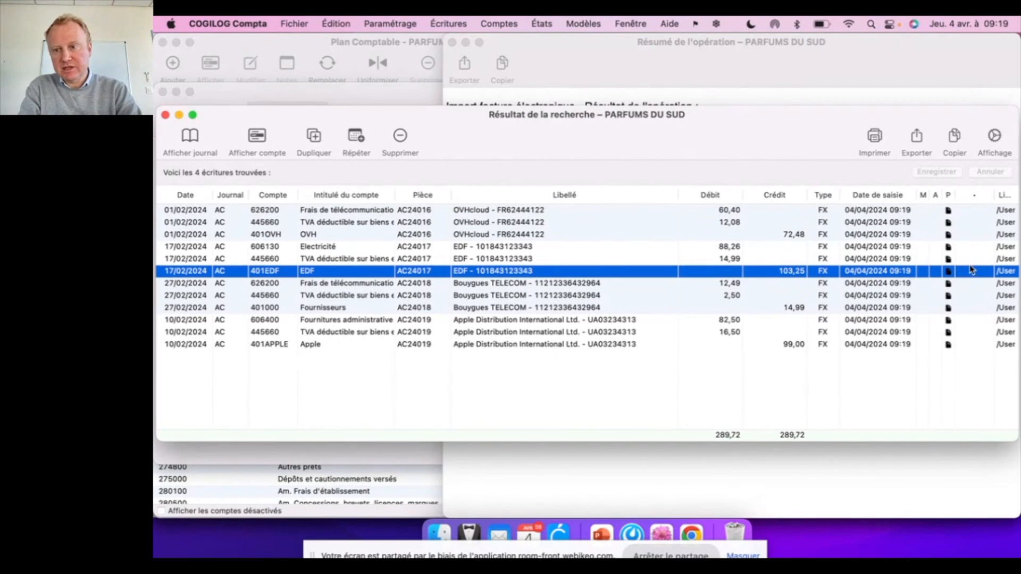
left_click(949, 248)
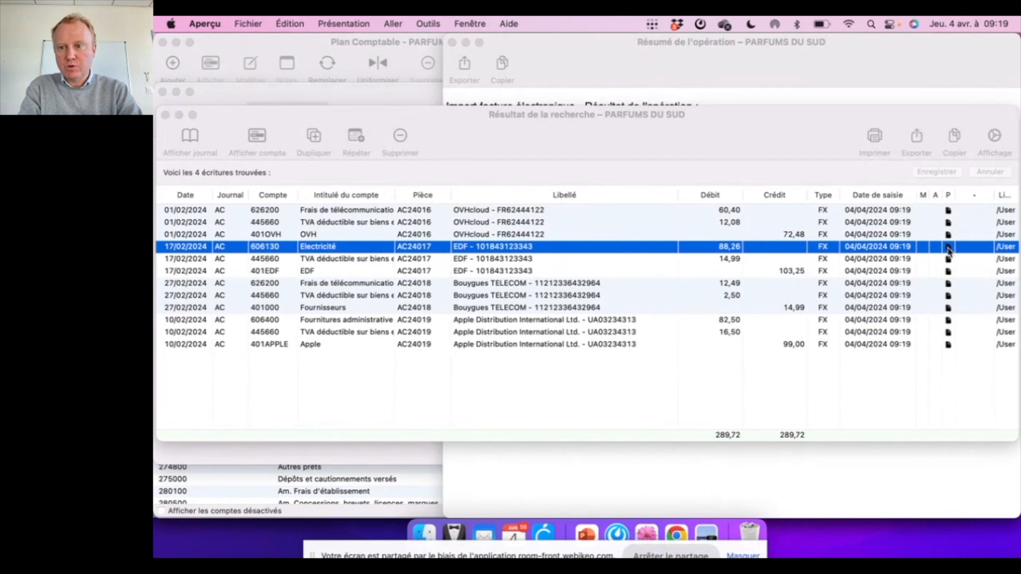
left_click(949, 251)
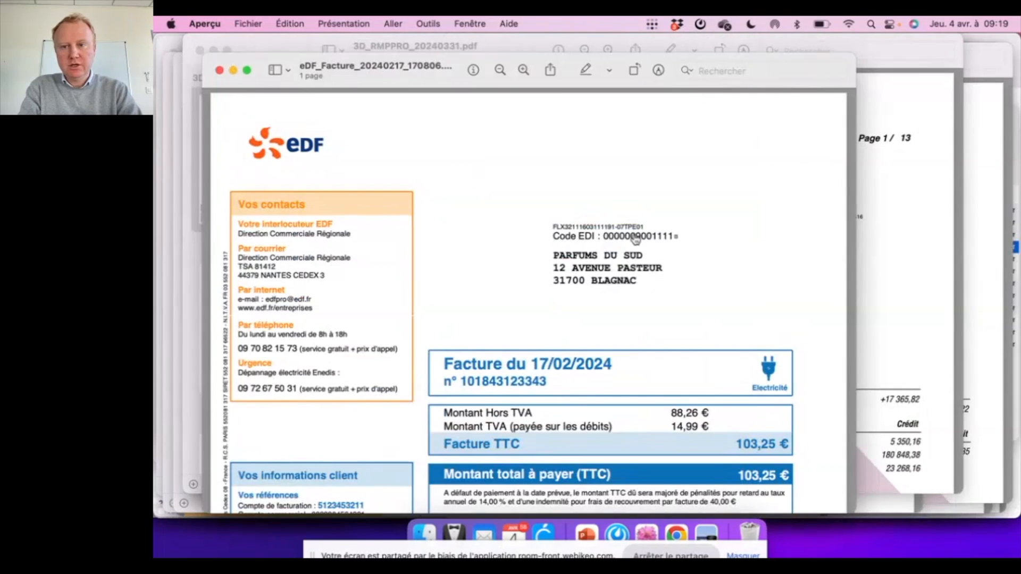
Review the EDF invoice PDF and return to the imported entries in COGILOG Compta.
scroll(635, 239, "down", 2)
scroll(635, 240, "up", 1)
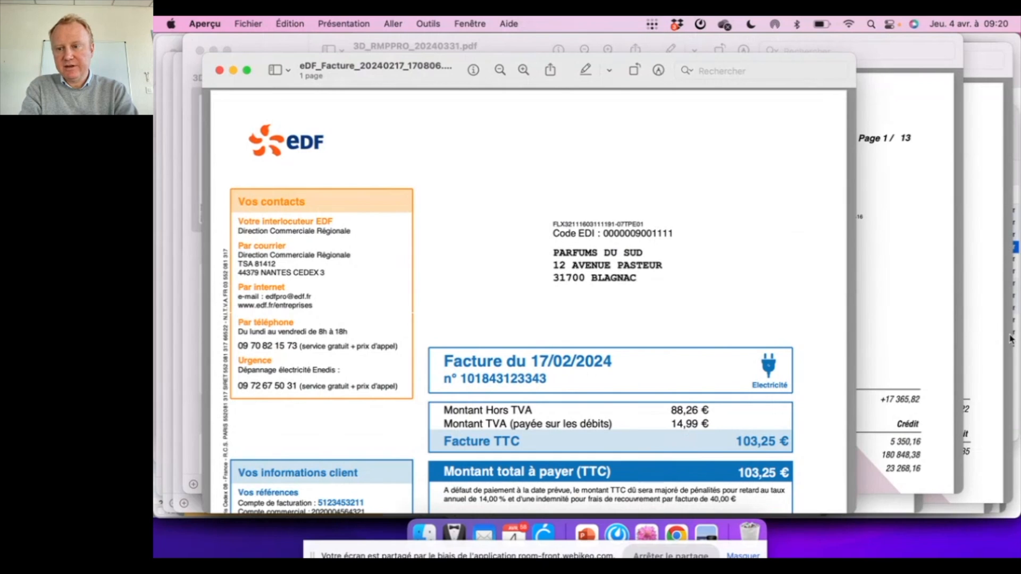
left_click(1008, 359)
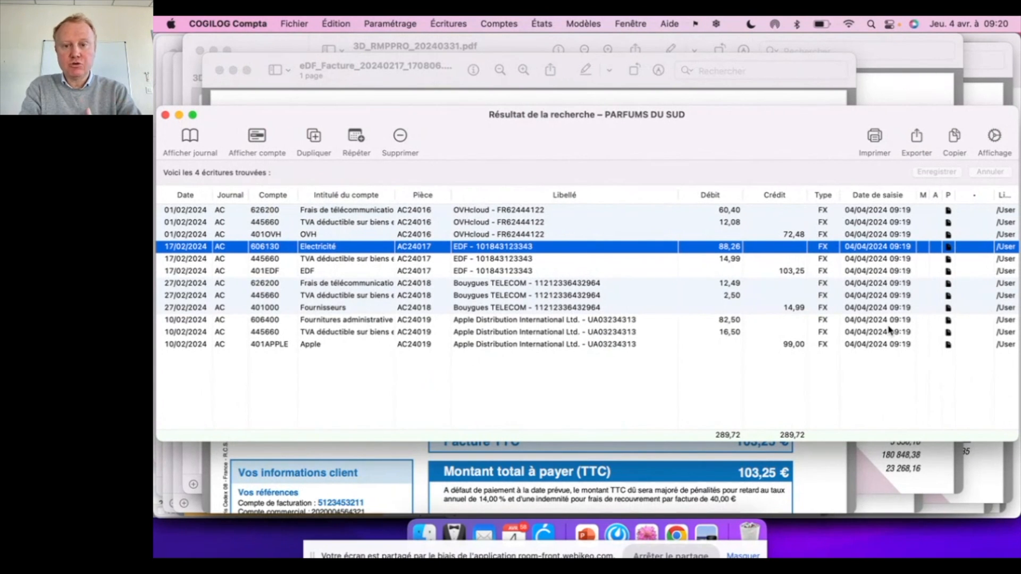
Open the invoice PDF attached to the Apple Distribution 606400 line and examine its details.
left_click(949, 321)
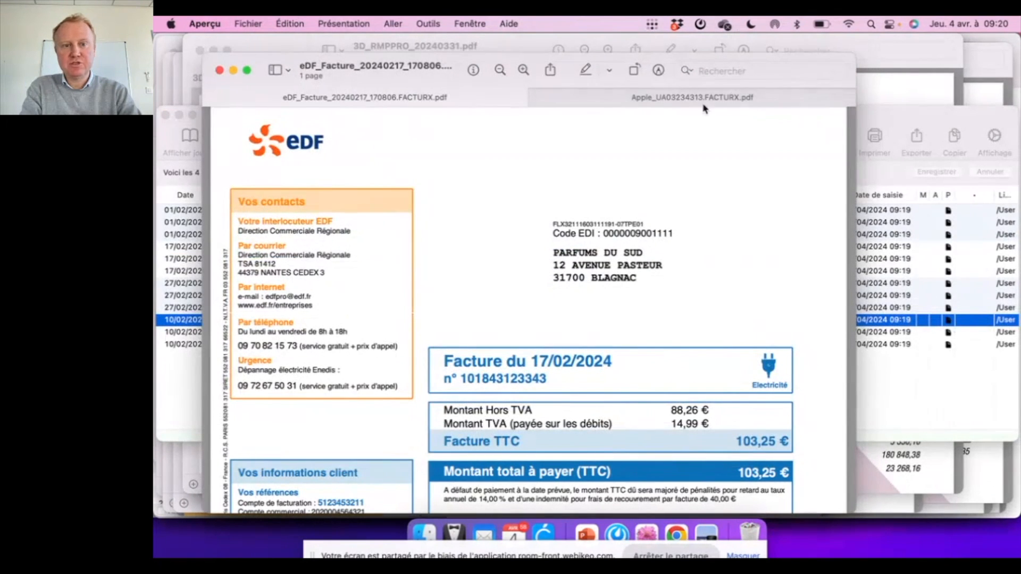
left_click(666, 100)
scroll(663, 238, "down", 5)
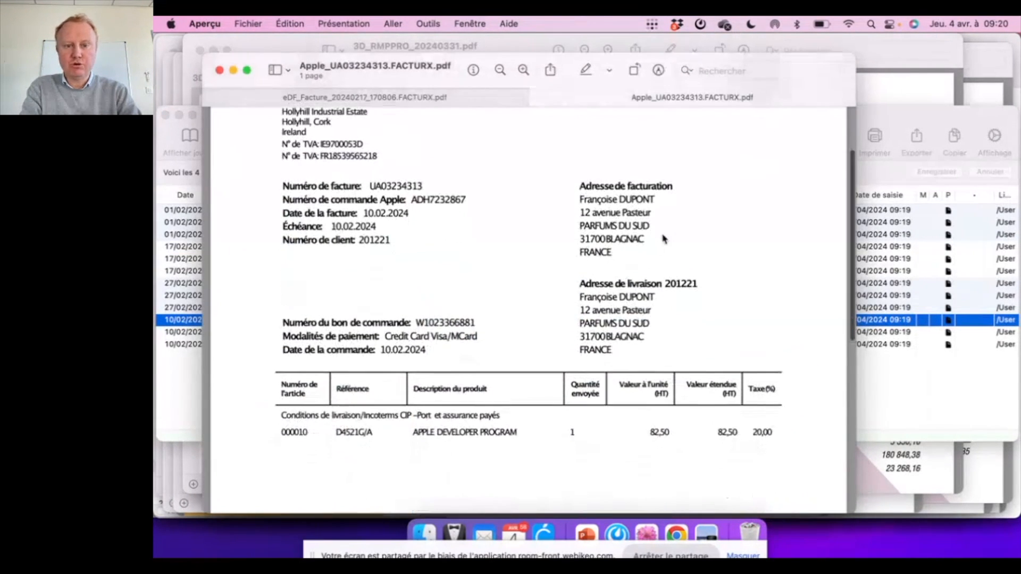
Close the invoice and bank statement PDFs and bring all COGILOG Compta windows back to the front.
left_click(219, 70)
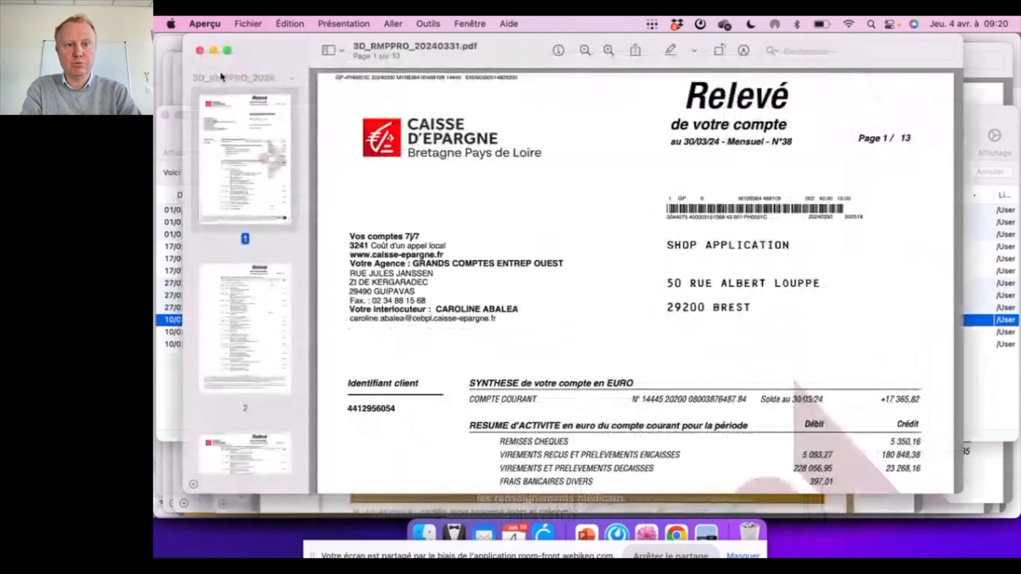
left_click(990, 297)
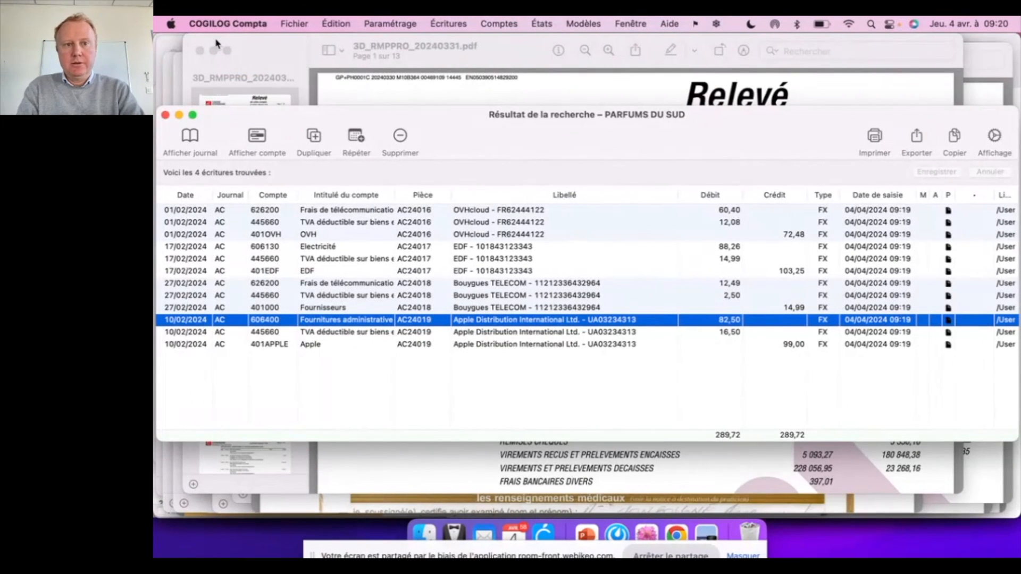
left_click(200, 51)
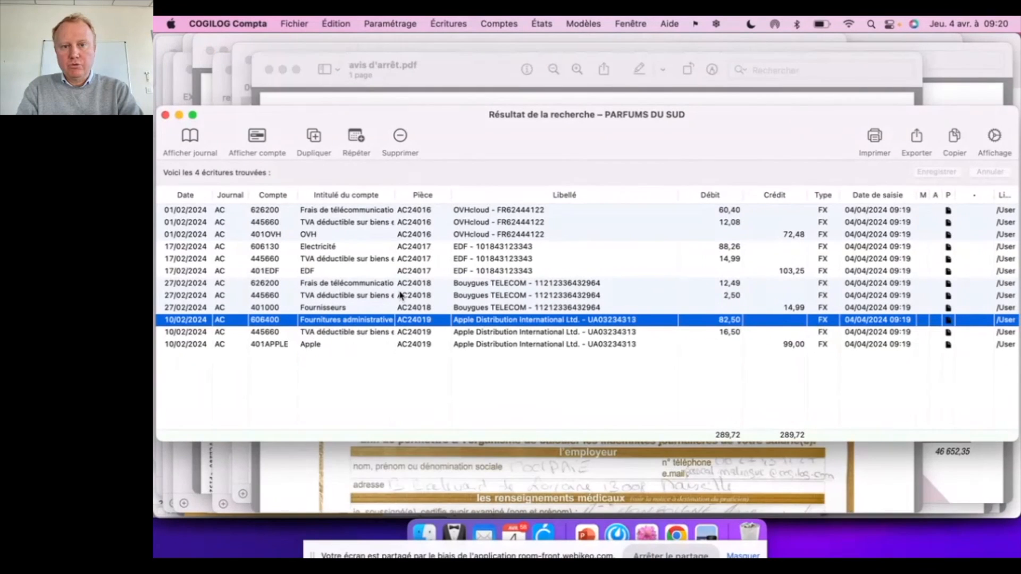
left_click(646, 531)
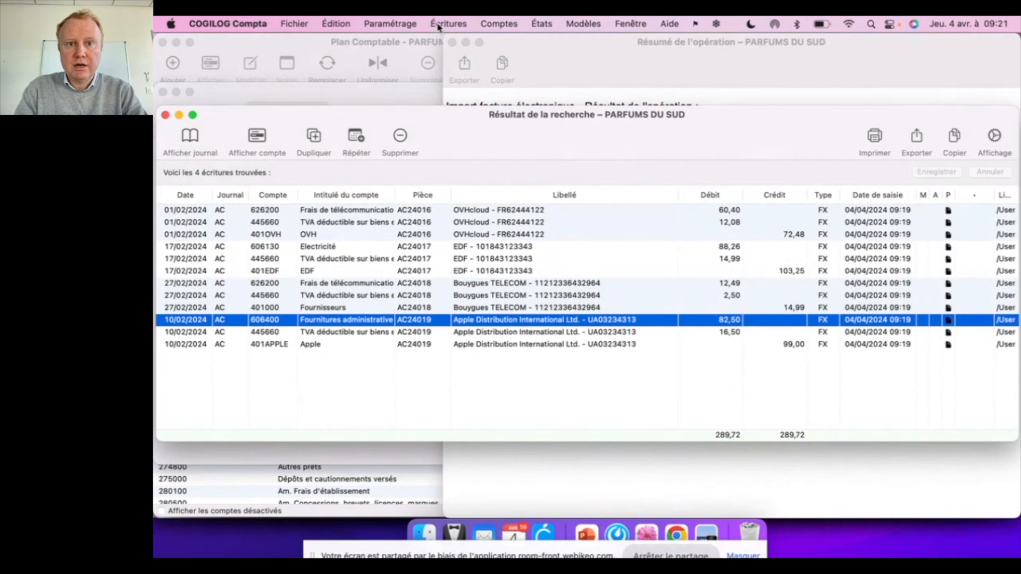
Display the list of assignment rules for importing electronic invoices.
left_click(400, 24)
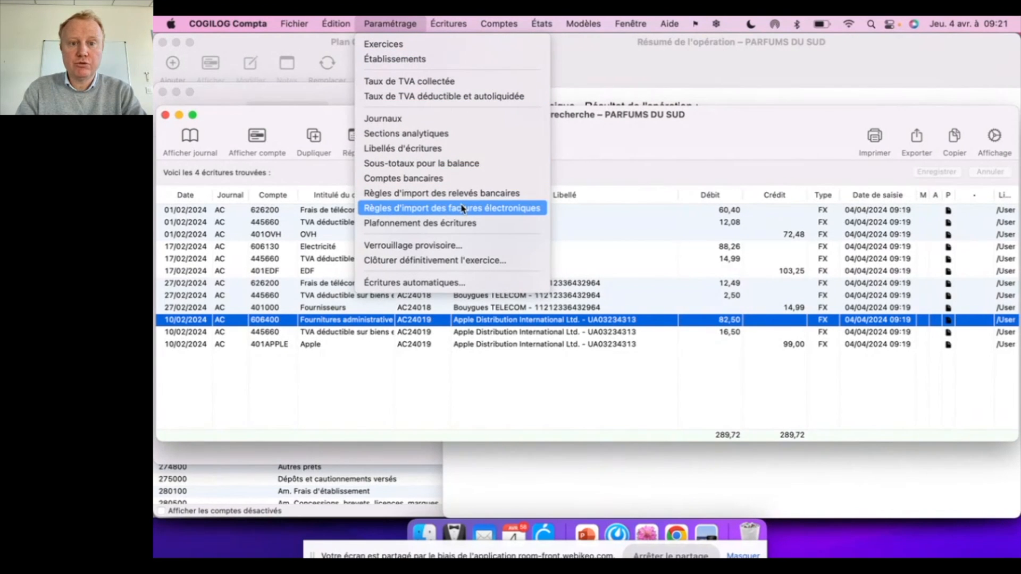
left_click(473, 209)
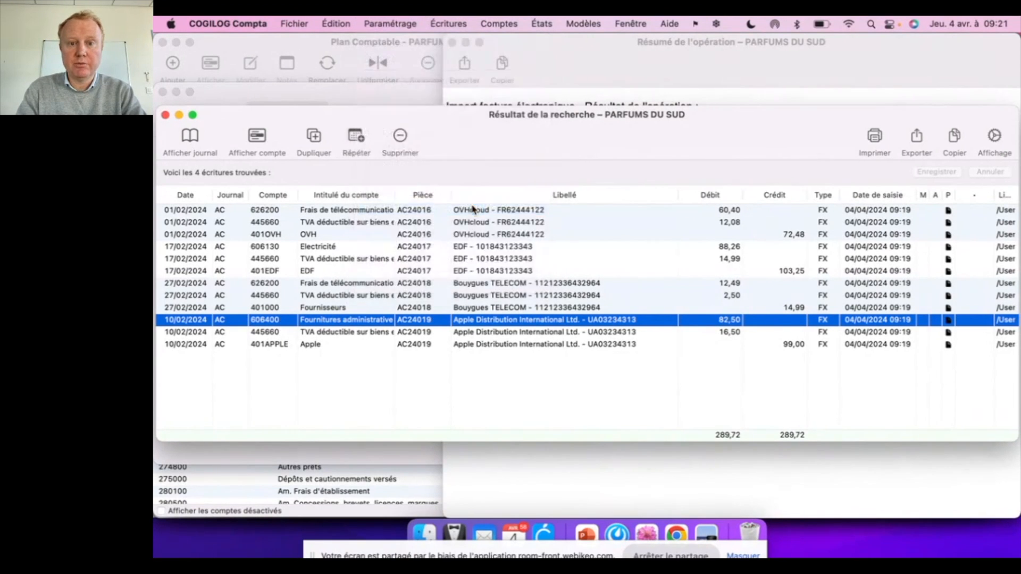
left_click(461, 268)
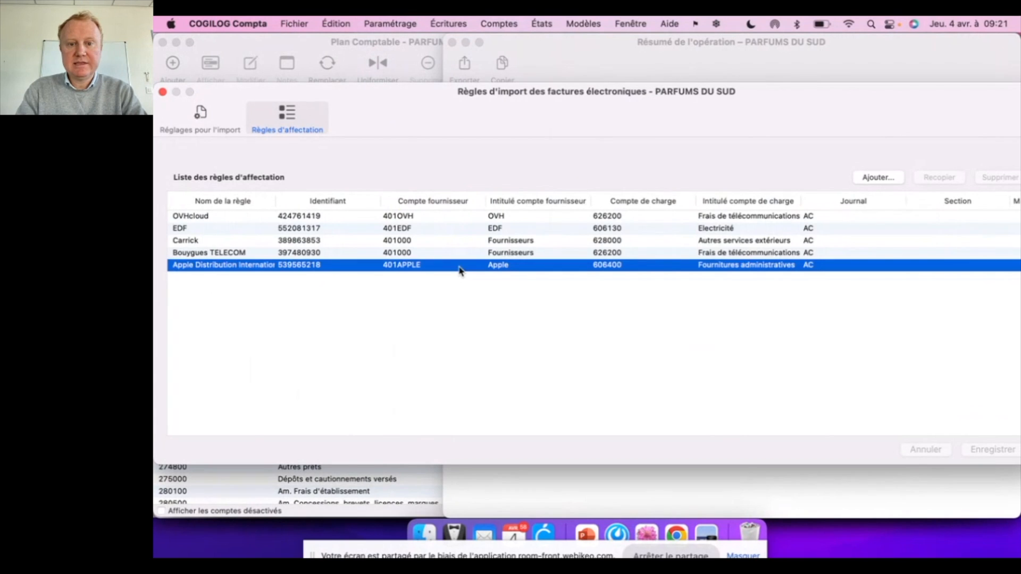
Copy all the assignment rules to the company PARFUMS DU NORD only, without copying the default settings.
key("super+a")
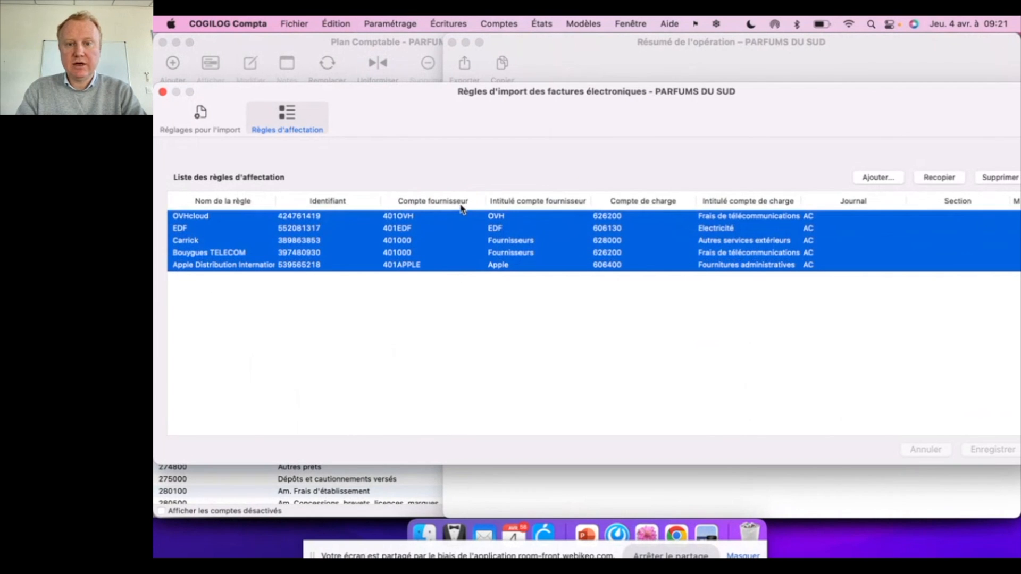
left_click(937, 180)
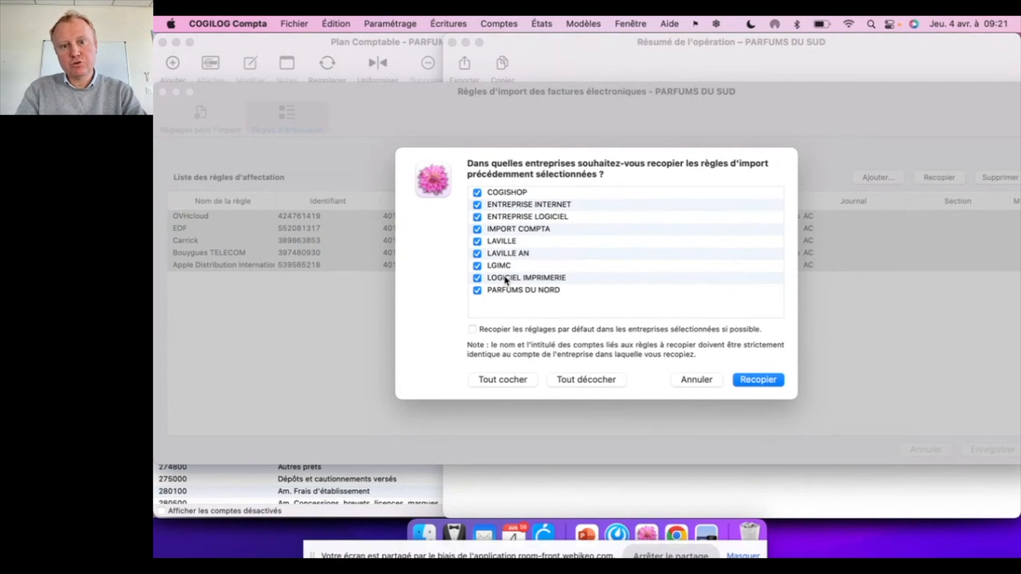
left_click(473, 329)
left_click(472, 330)
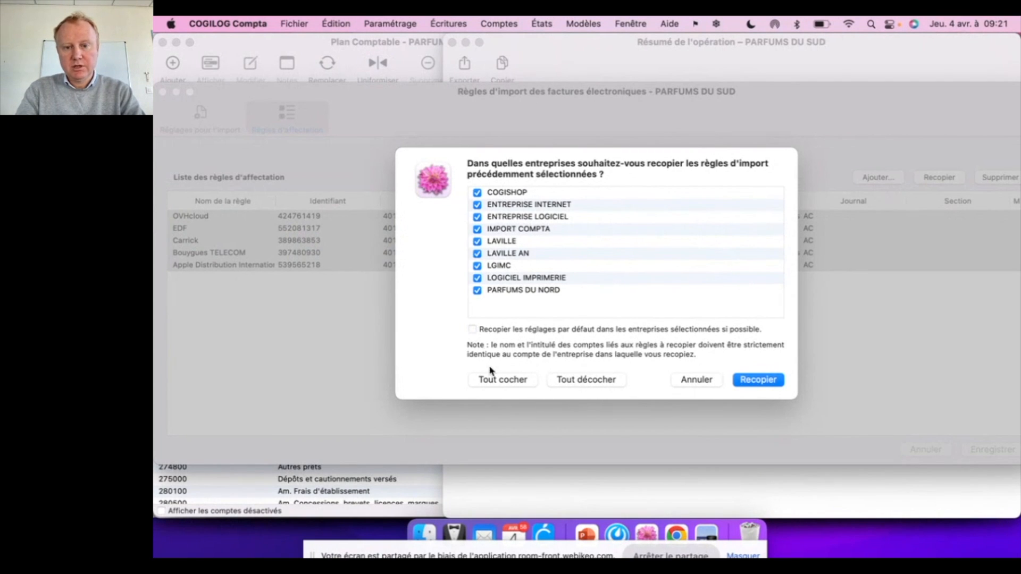
left_click(567, 381)
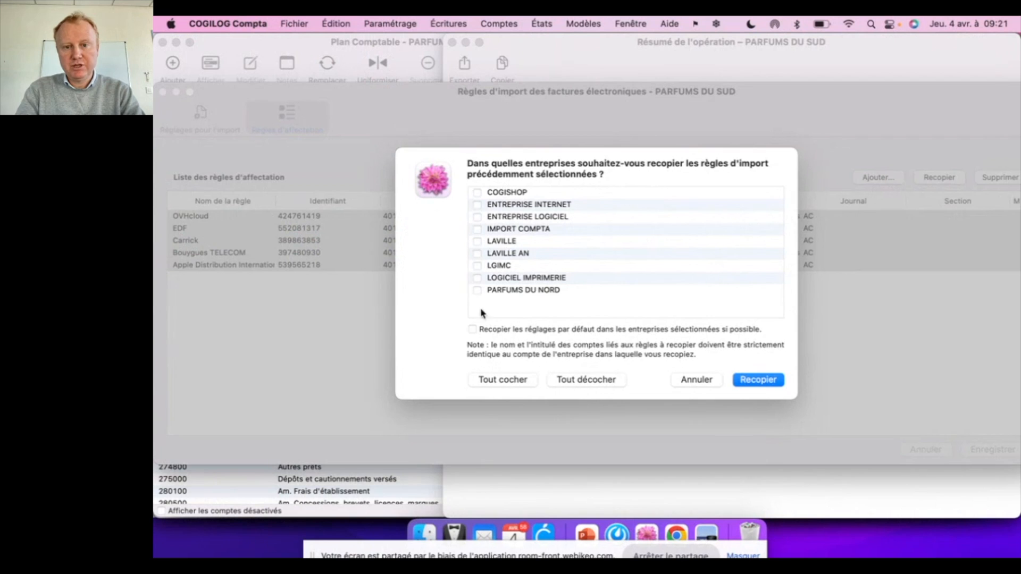
left_click(477, 290)
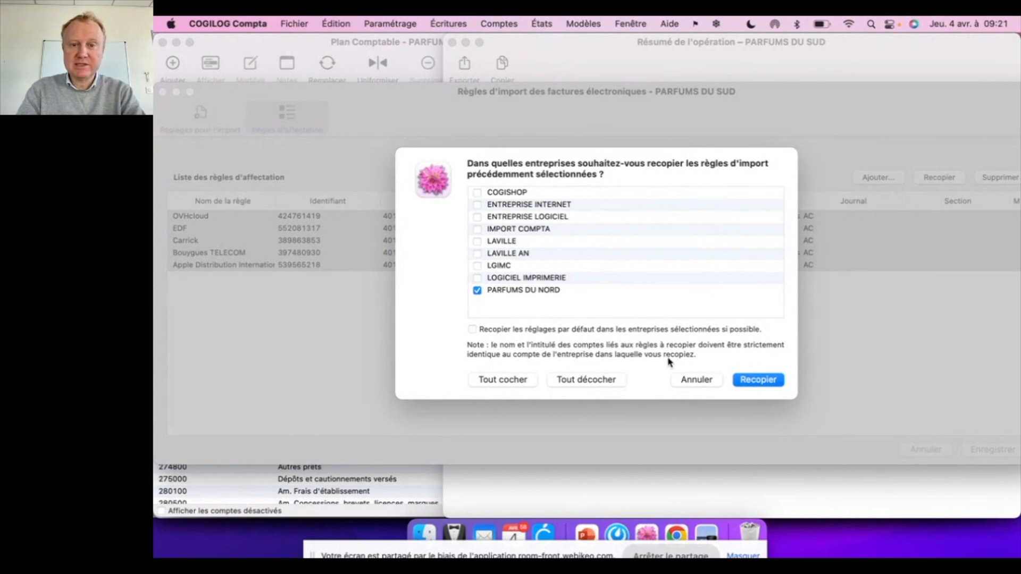
left_click(747, 380)
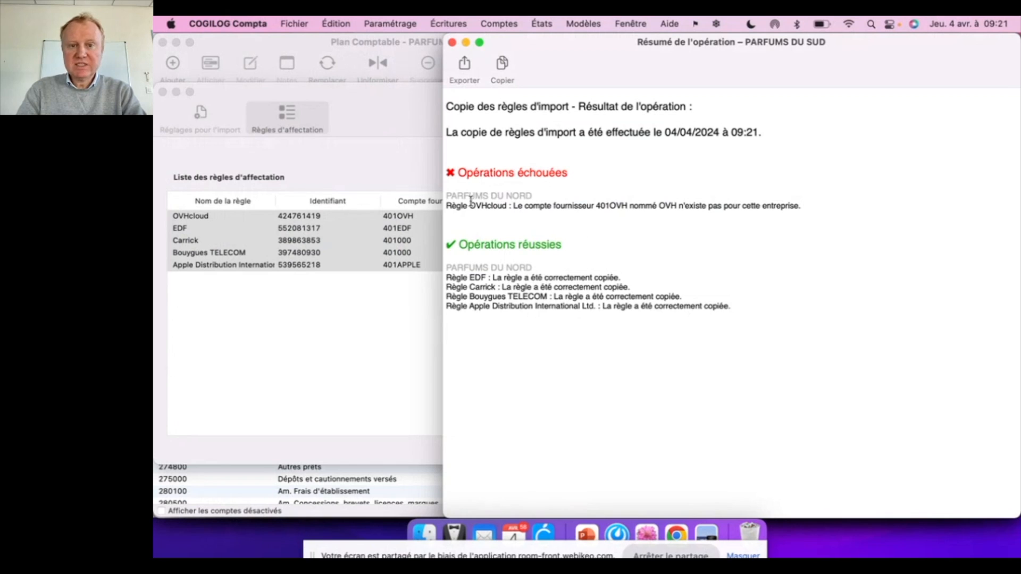
Review the failed and successful operations in the rule copy report for PARFUMS DU NORD and close the report.
left_click_drag(446, 195, 534, 195)
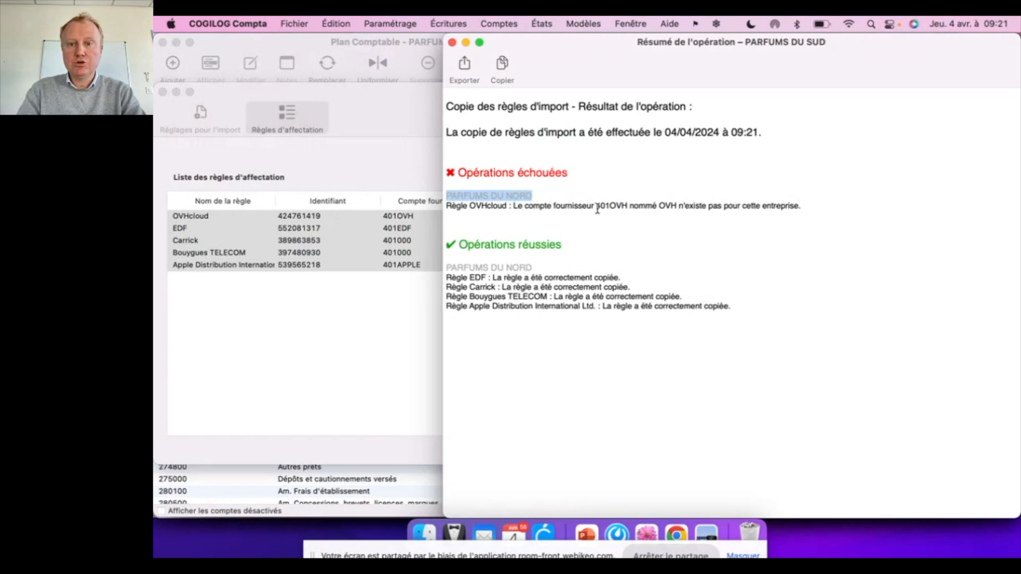
left_click_drag(596, 207, 626, 207)
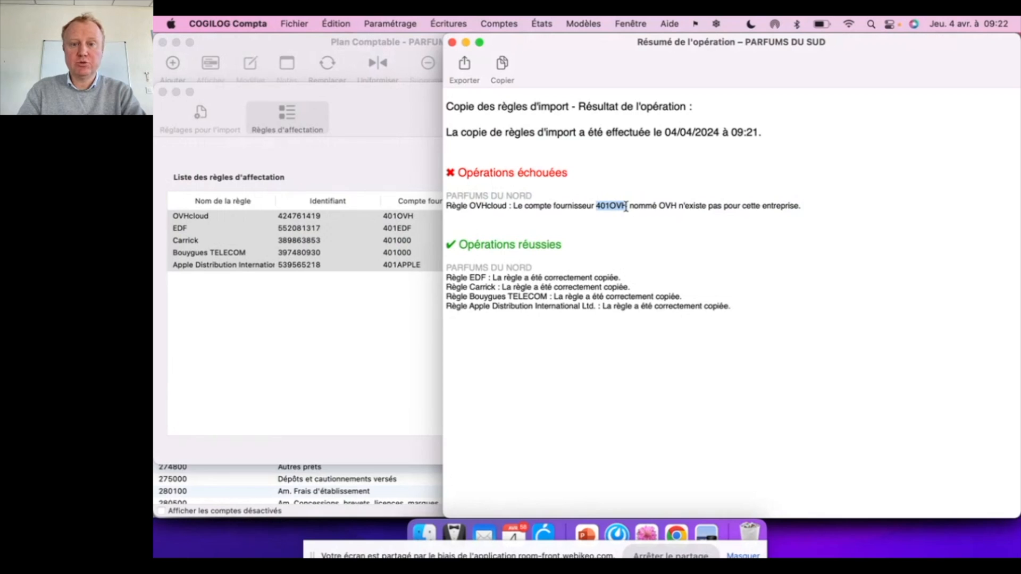
left_click_drag(447, 277, 607, 316)
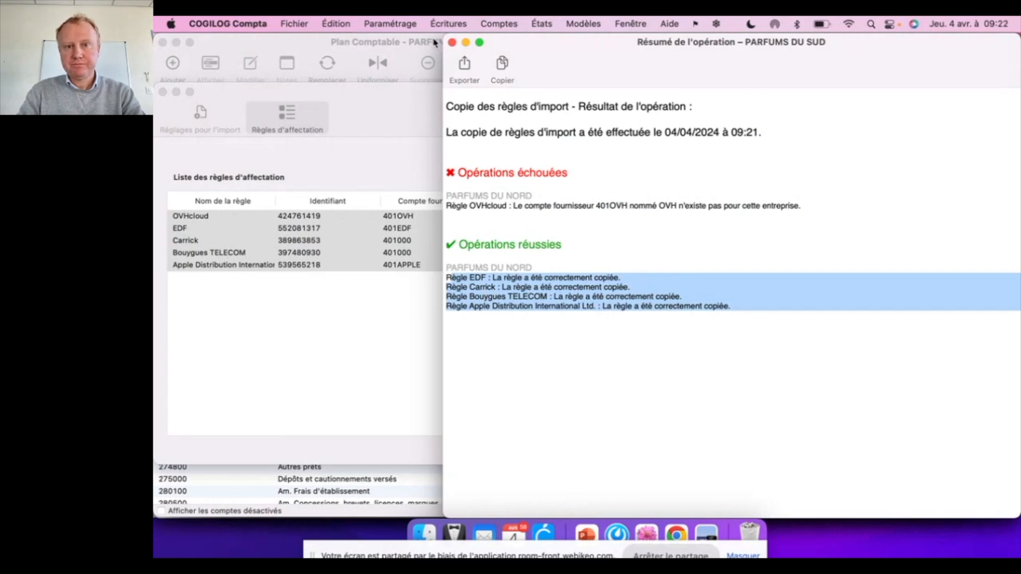
left_click(453, 44)
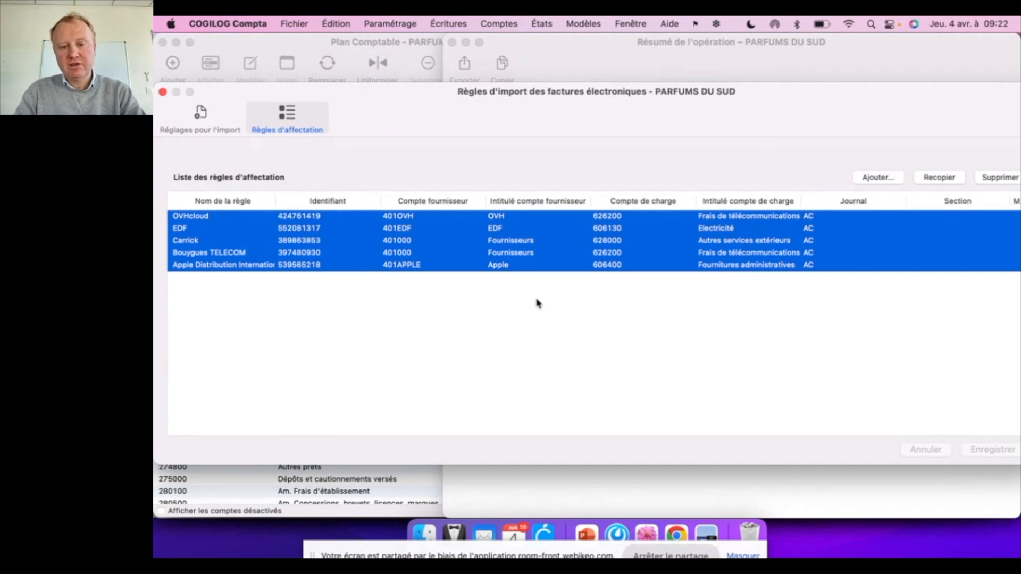
Switch to the PowerPoint webinar presentation and start the slide show from the "Conclusion" slide.
left_click(586, 533)
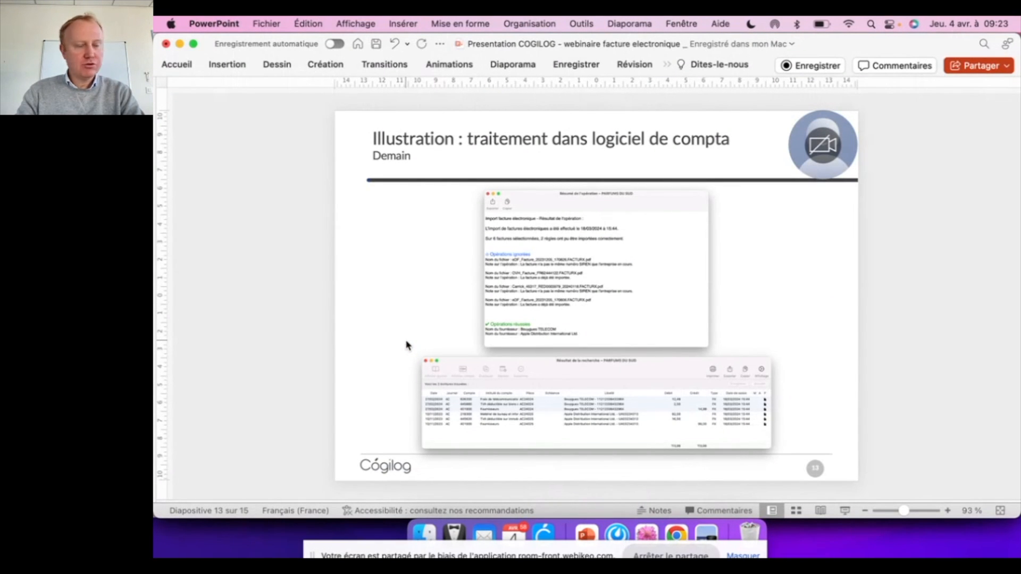
key("Down")
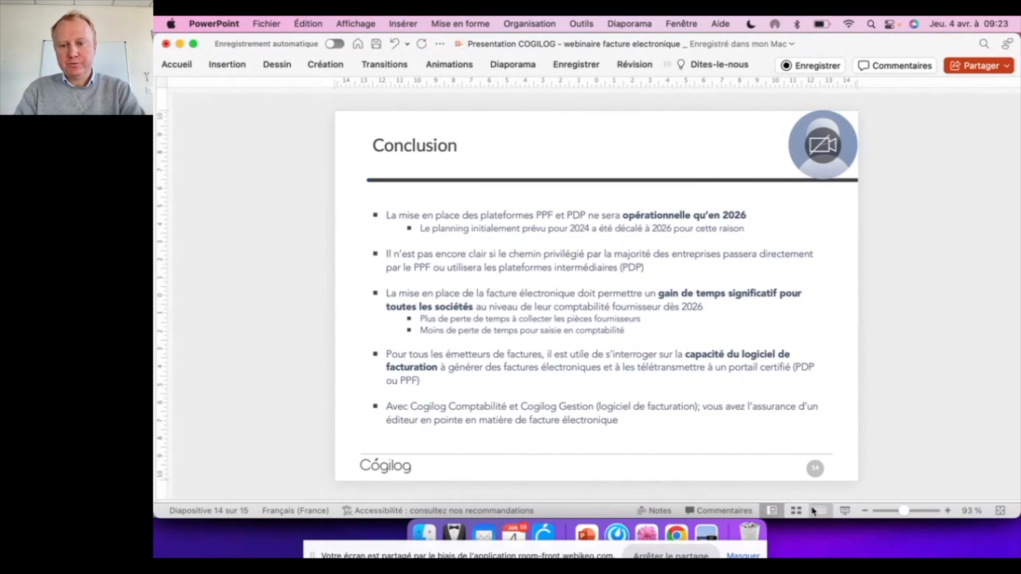
left_click(850, 515)
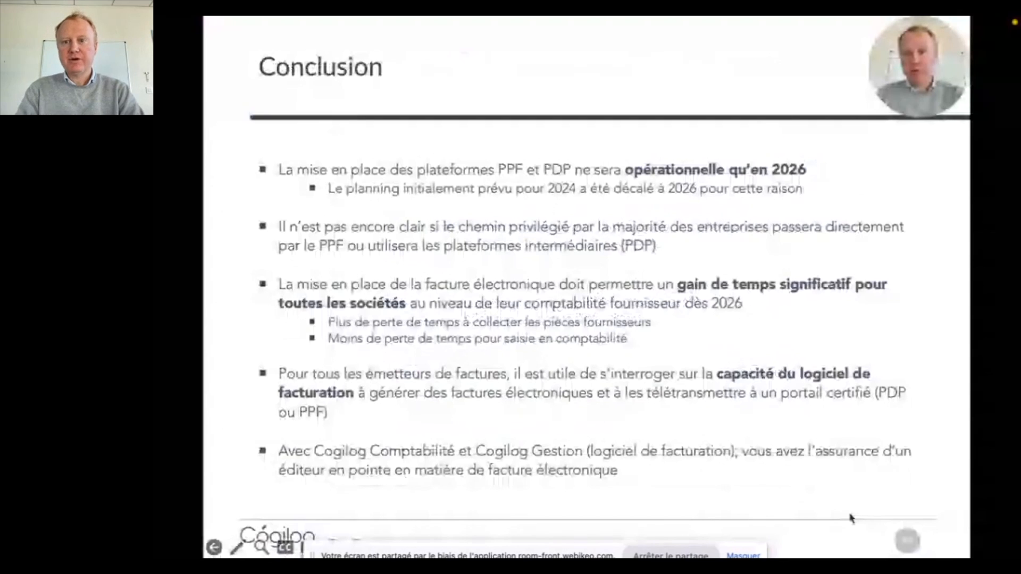